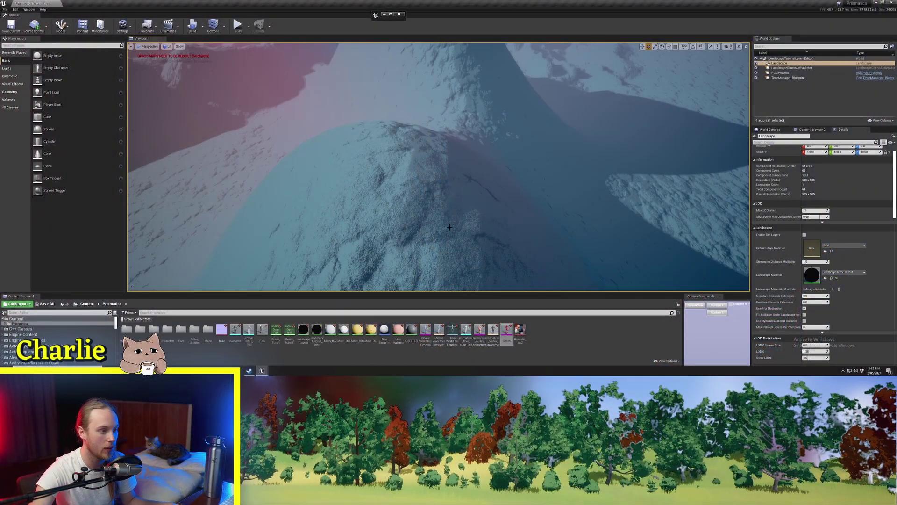
- Enlarge the level viewport and examine the peaks and slopes of the snowy landscape
right_click_drag(450, 227, 442, 225)
left_click_drag(407, 293, 407, 310)
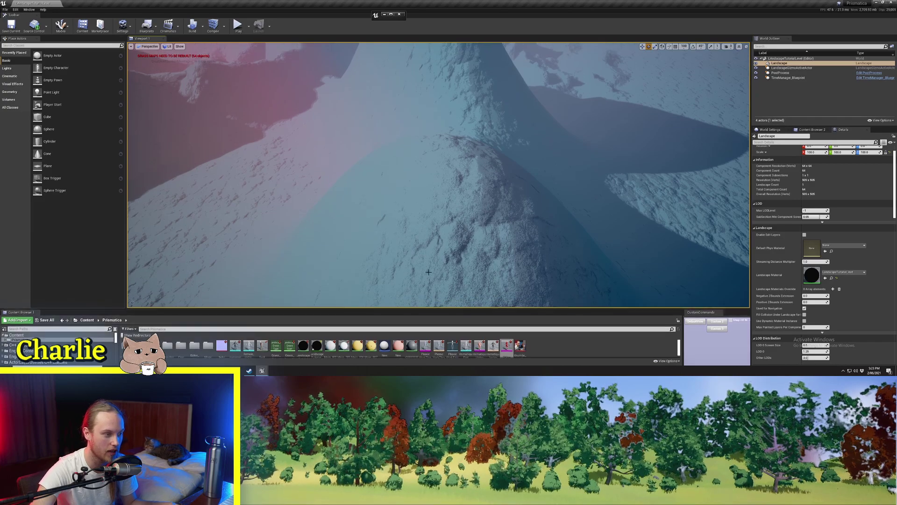
right_click_drag(405, 243, 421, 217)
mouse_move(440, 176)
right_mouse_down()
mouse_move(418, 186)
mouse_move(472, 175)
mouse_move(452, 168)
mouse_move(433, 177)
mouse_move(440, 172)
right_mouse_up()
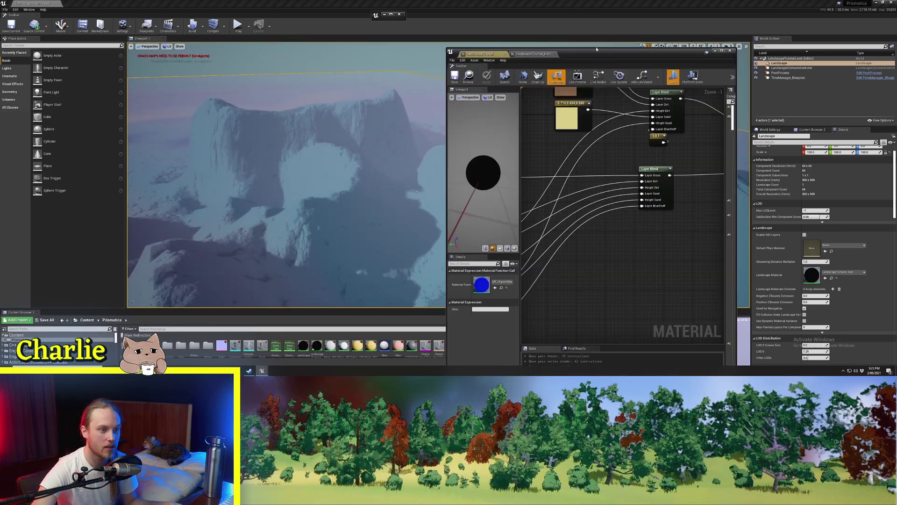
- In the landscape material's empty graph area, set up VertexNormalWS and PixelNormalWS nodes, each feeding its own B-channel component mask
right_click_drag(626, 89, 646, 140)
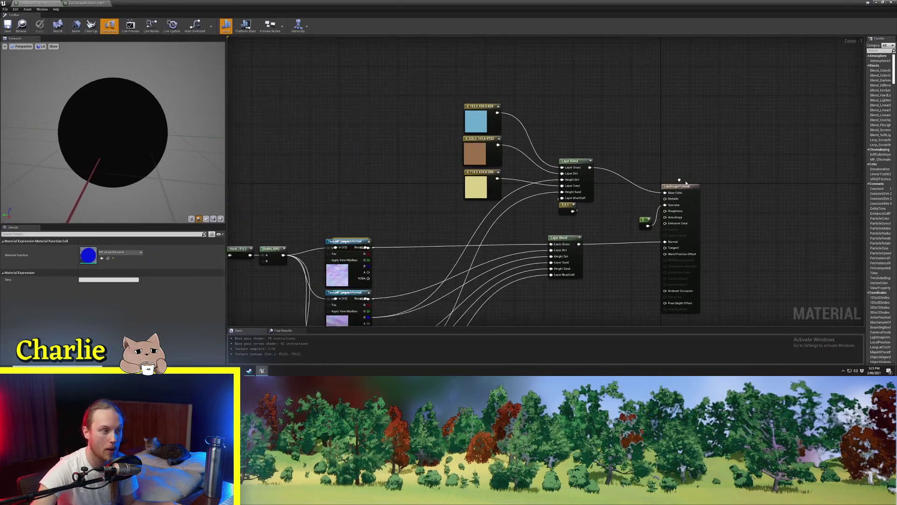
scroll(350, 139, "up", 5)
right_click_drag(321, 132, 572, 181)
right_click_drag(342, 159, 424, 179)
scroll(492, 189, "up", 4)
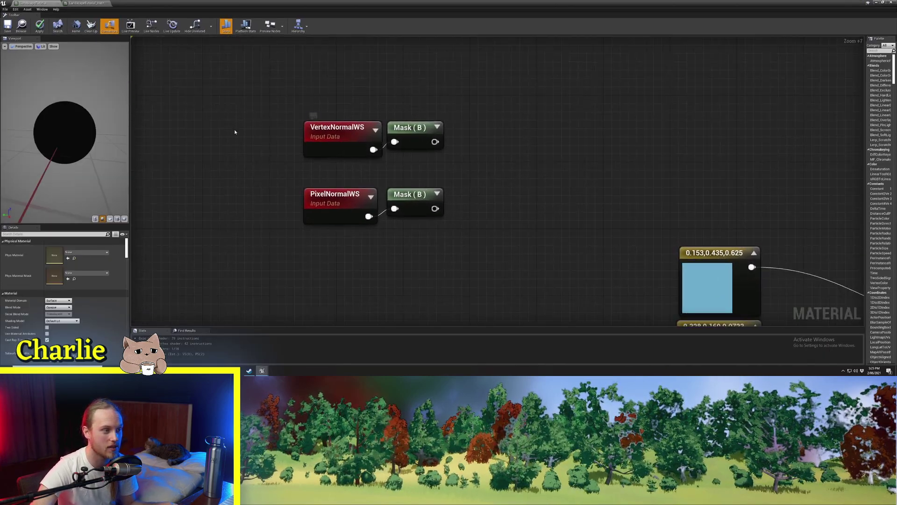
left_click_drag(235, 132, 354, 188)
left_click_drag(238, 207, 571, 210)
left_click(446, 137)
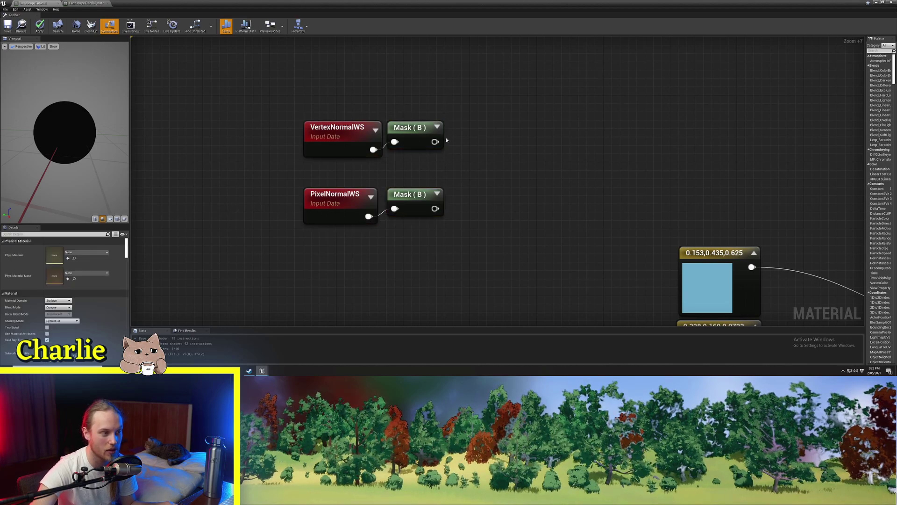
- Connect an Add node to the vertex mask's output and a copy of it to the pixel mask's output
left_click_drag(491, 144, 491, 144)
type("add")
key("Return")
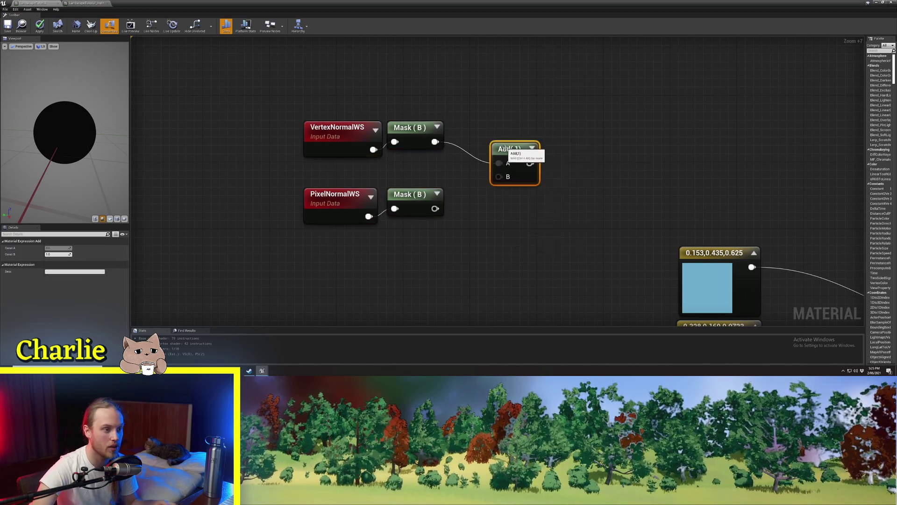
key("ctrl+v")
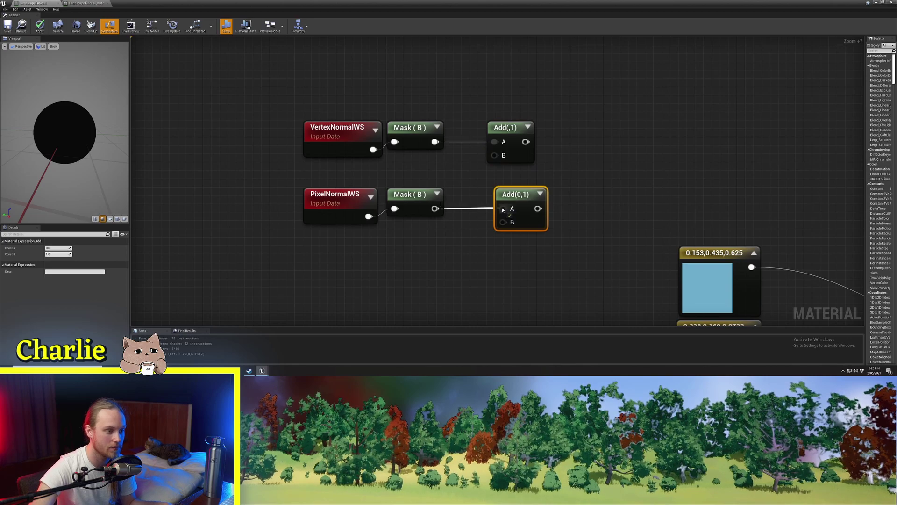
left_click(624, 132)
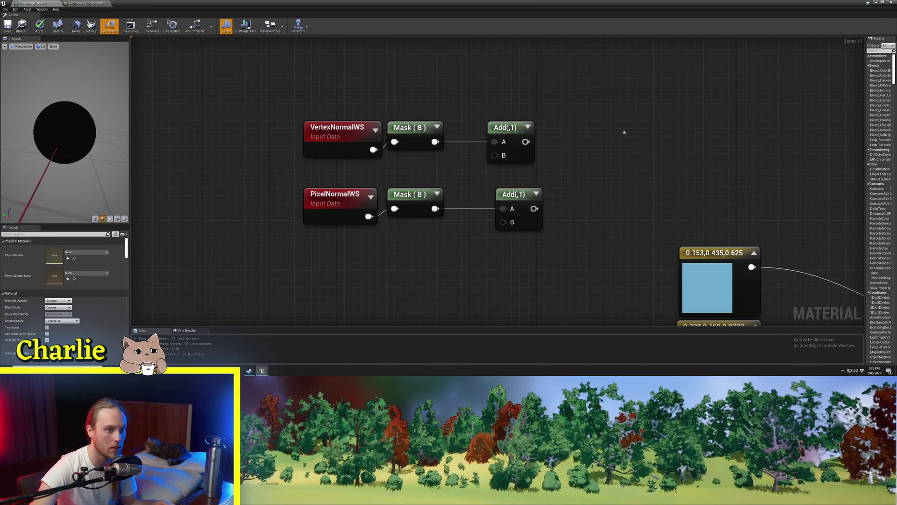
- Multiply each Add result, wiring SlopeVertexOffset and SlopePixelOffset into the Adds' B inputs, and SlopeVertexHardness and SlopePixelHardness into the Multiplies'
left_click(592, 134)
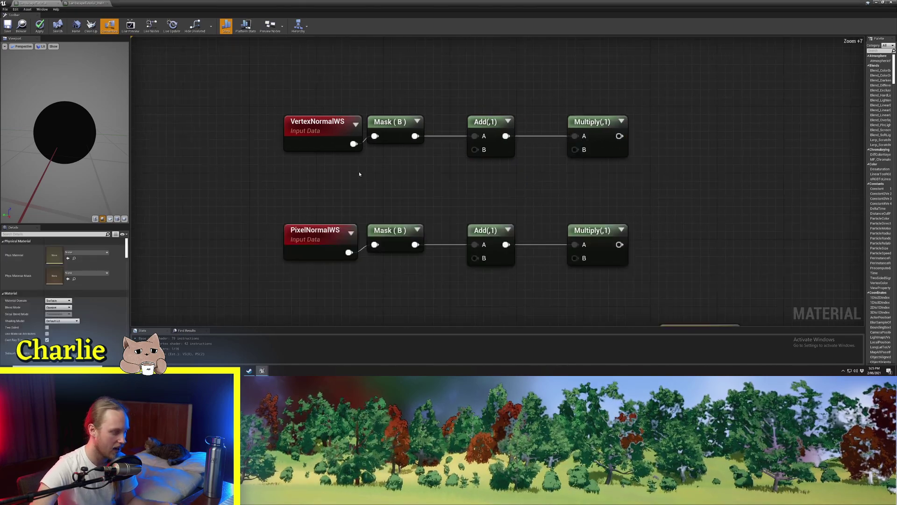
right_click_drag(361, 173, 351, 167)
left_click(351, 168)
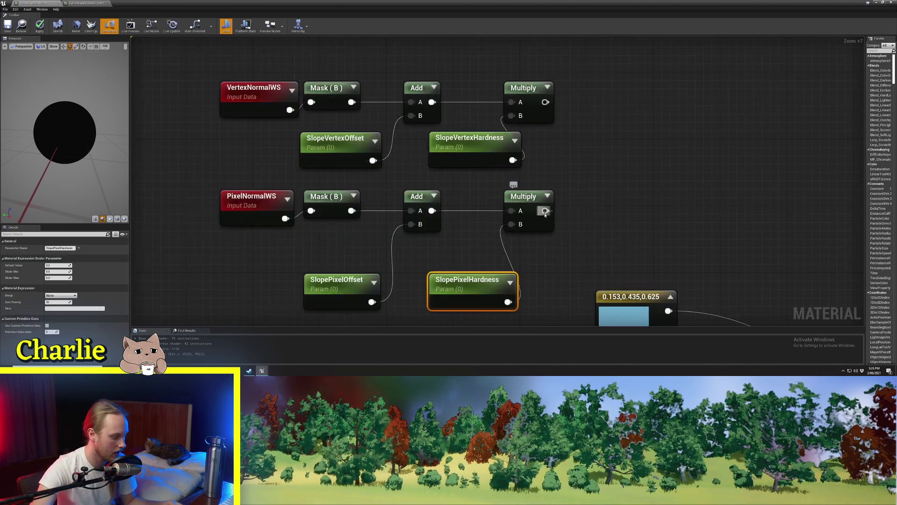
- Saturate both Multiply outputs and combine them through Add, Subtract 1 and Saturate into a Lerp's Alpha
left_click_drag(545, 210, 573, 213)
left_click(584, 229)
left_click(548, 119)
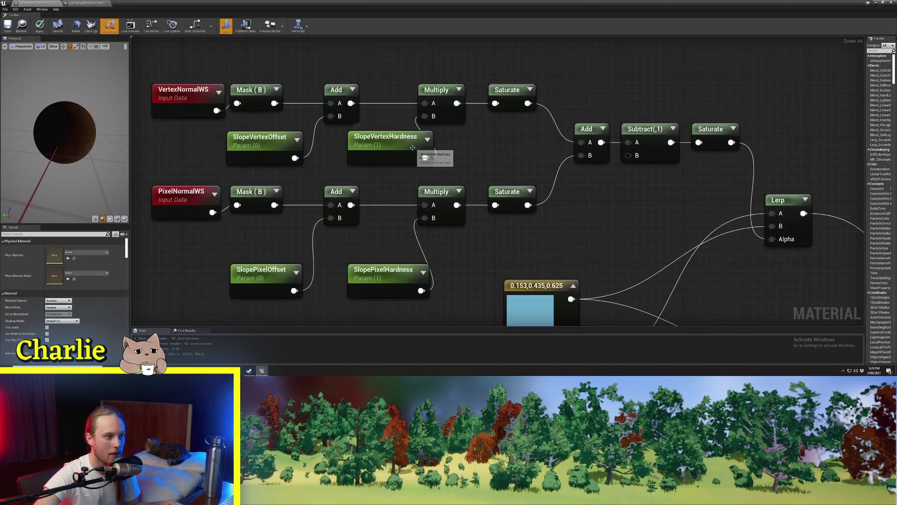
- Check the default values of the two hardness parameters and the settings of the Subtract node
left_click(412, 149)
left_click(387, 288)
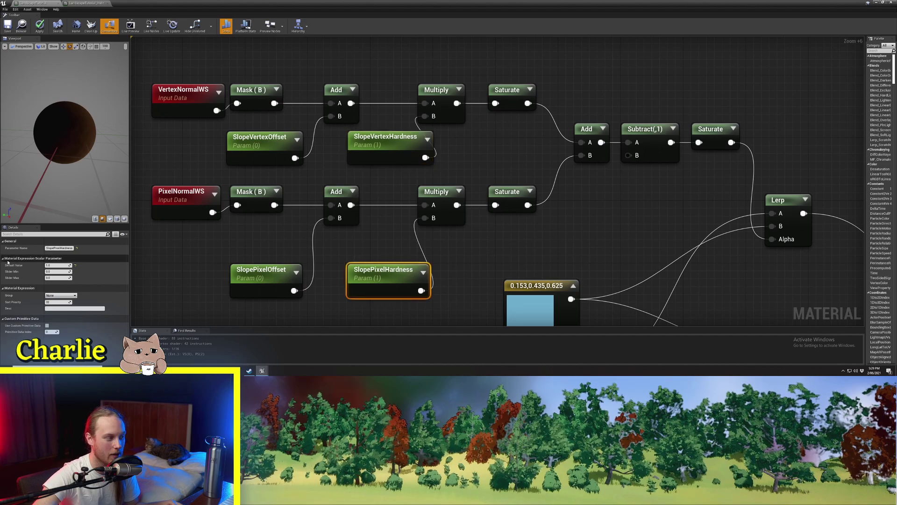
left_click(381, 150)
right_click_drag(518, 148, 479, 158)
left_click(480, 157)
scroll(482, 149, "down", 2)
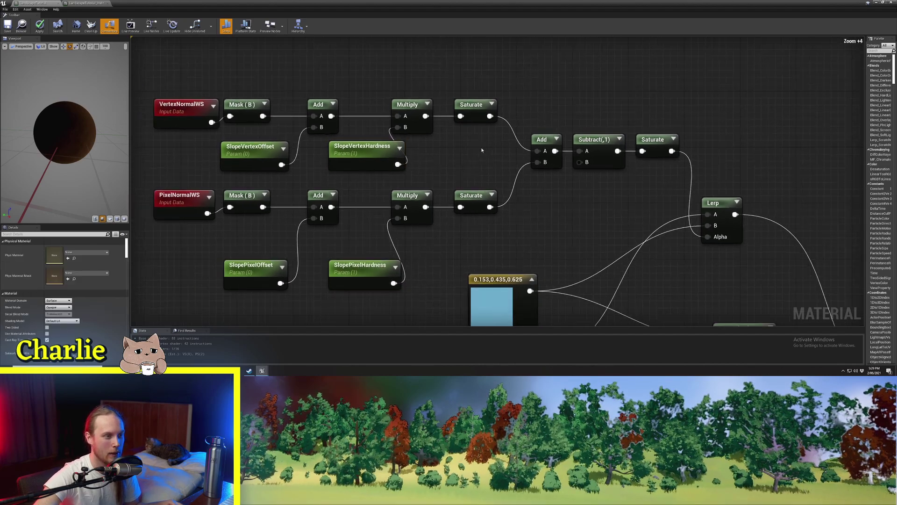
left_click(542, 164)
right_click_drag(540, 175, 488, 184)
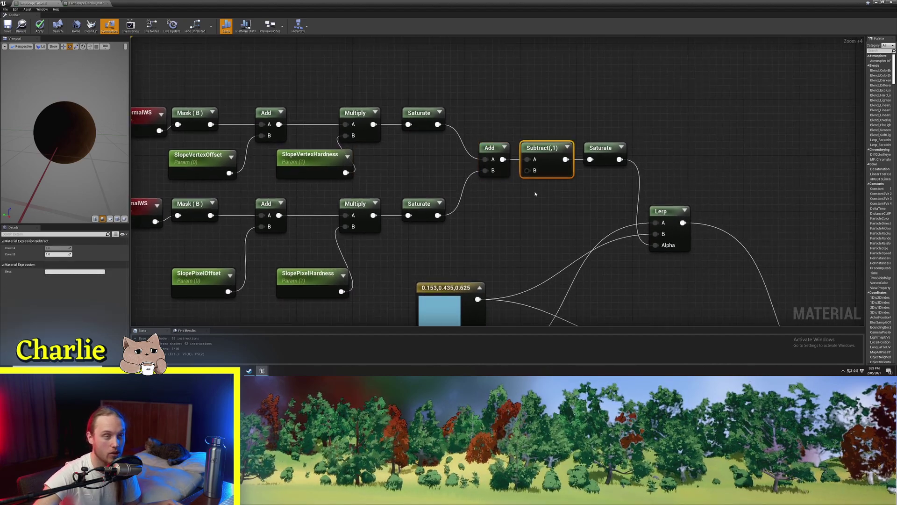
left_click(532, 208)
right_click_drag(531, 209, 581, 215)
left_click(595, 177)
- Review the vertex and pixel branches up to their Saturate nodes and how Add and Subtract combine them
right_click_drag(563, 86, 616, 83)
left_click_drag(537, 75, 207, 182)
right_click_drag(541, 96, 510, 113)
scroll(511, 113, "up", 3)
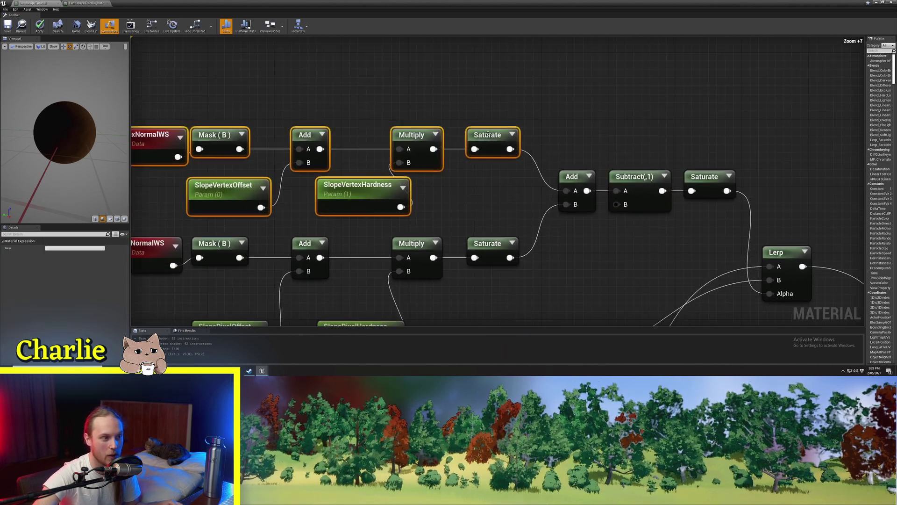
left_click(496, 137)
right_click_drag(514, 219, 514, 142)
left_click_drag(512, 142, 344, 221)
left_click(542, 190)
right_click_drag(542, 190, 446, 244)
left_click(488, 137)
left_click(493, 231)
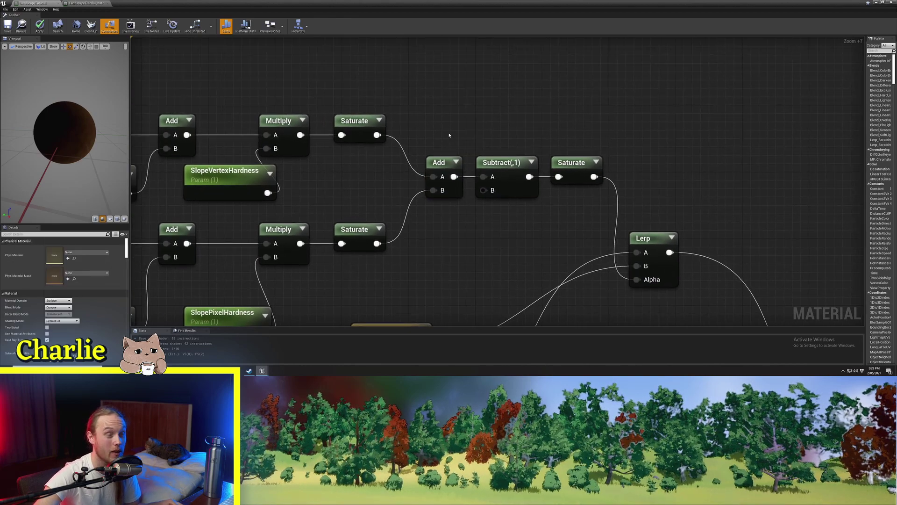
left_click(507, 190)
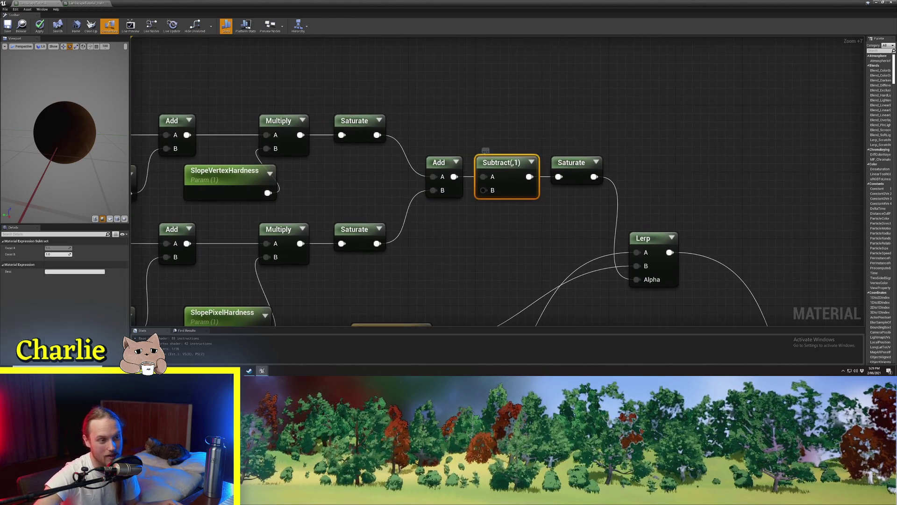
scroll(447, 219, "down", 2)
left_click(455, 184)
right_click_drag(584, 193, 588, 177)
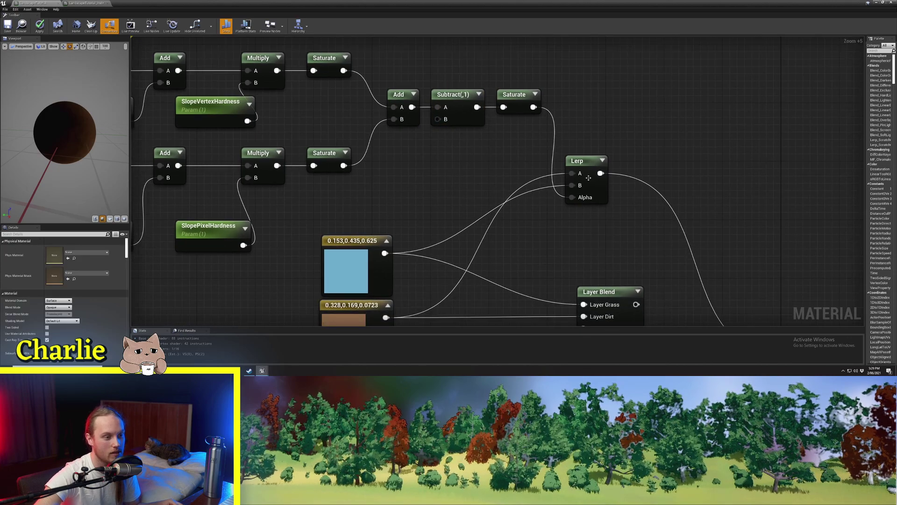
- Delete the Lerp node that follows the final Saturate
left_click(590, 179)
scroll(494, 186, "up", 2)
right_click_drag(506, 144, 479, 118)
key("Delete")
scroll(479, 119, "down", 2)
- Create a LinearInterpolate node from the final Saturate's output
left_click_drag(464, 80, 531, 140)
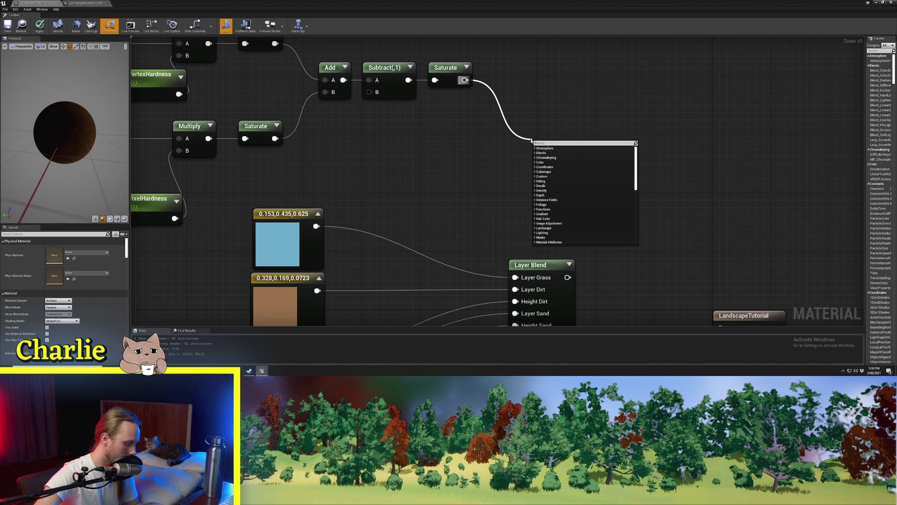
type("linear")
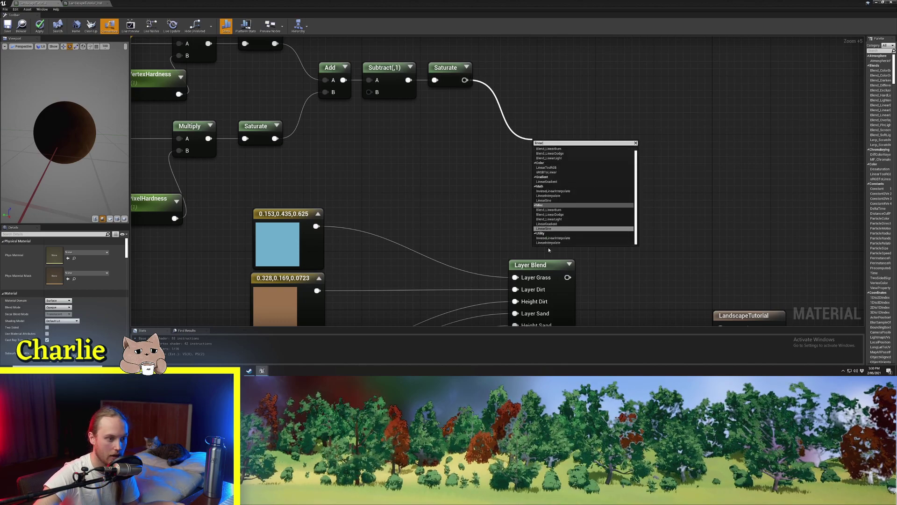
left_click(548, 242)
- Connect the blue color constant to the Lerp's B input and the brown color constant to its A input
left_click(401, 229)
right_click_drag(401, 229, 388, 189)
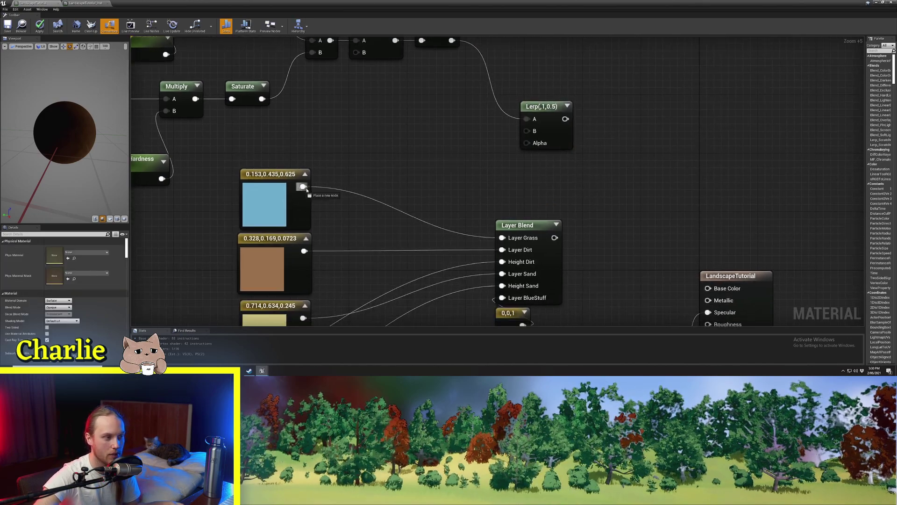
left_click_drag(529, 132, 528, 132)
left_click_drag(305, 251, 454, 155)
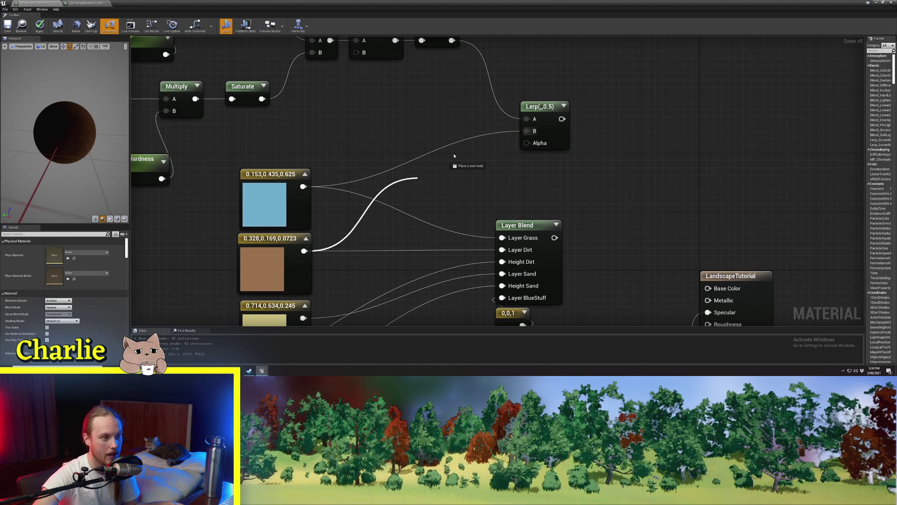
left_click_drag(533, 120, 532, 120)
- Reposition the Lerp node and connect the final Saturate's output to its Alpha input
right_click_drag(576, 169, 515, 142)
scroll(496, 126, "down", 2)
left_click_drag(496, 121, 481, 122)
right_click_drag(442, 103, 469, 179)
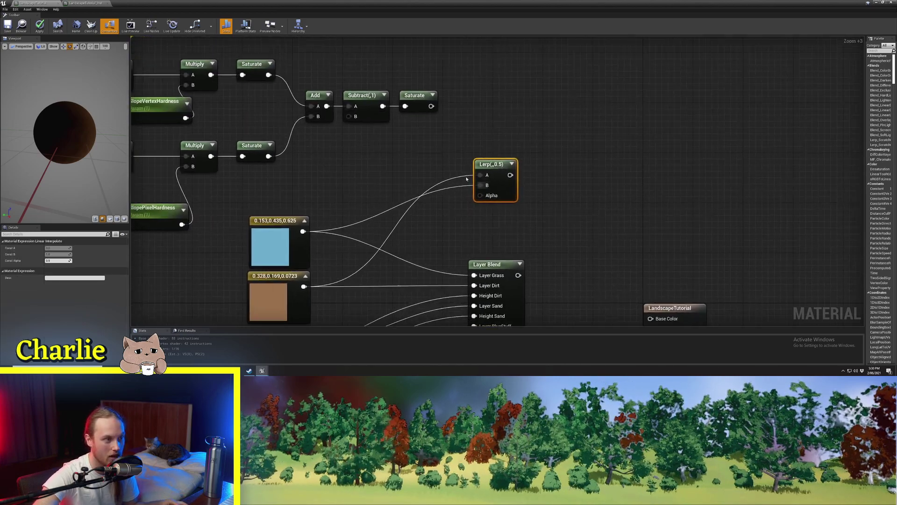
left_click(465, 168)
left_click_drag(431, 106, 480, 195)
right_click_drag(529, 221, 490, 175)
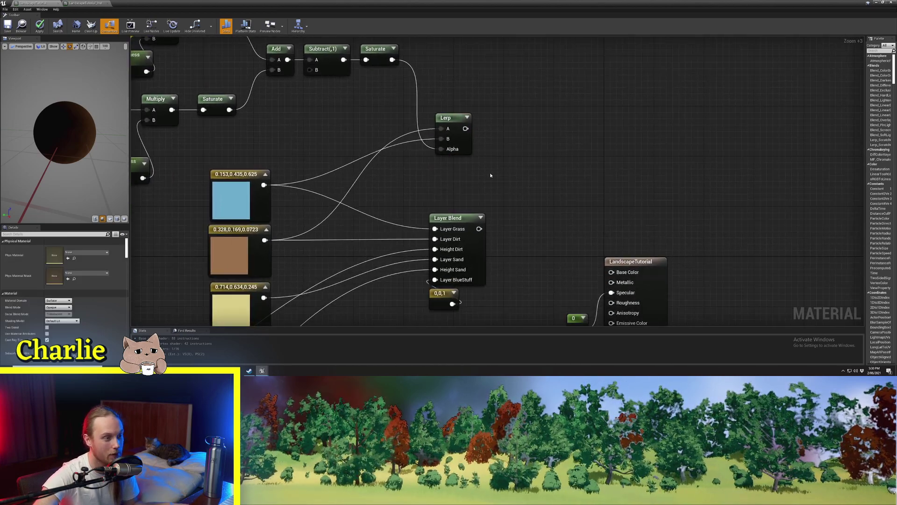
- Connect the Lerp to the Layer Blend's Layer Grass input and the Layer Blend's output to Base Color
left_click_drag(464, 133, 637, 282)
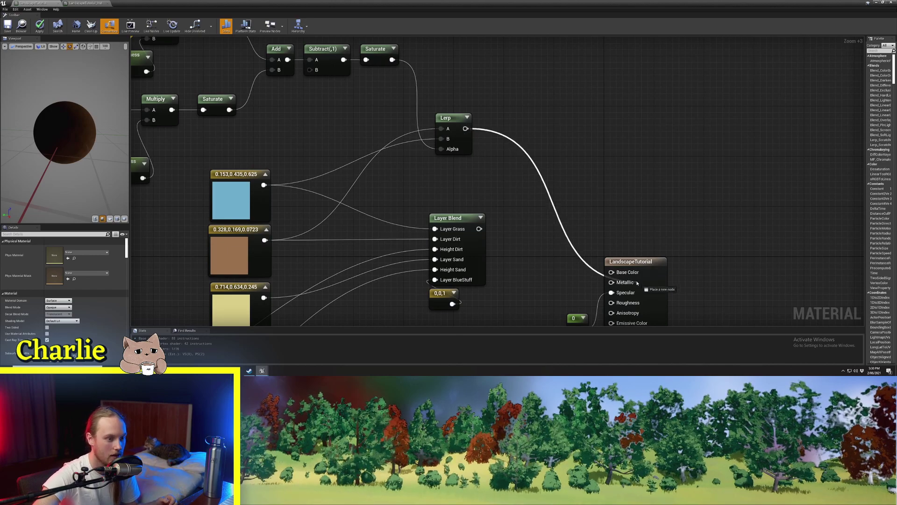
left_click_drag(432, 232, 433, 230)
scroll(433, 229, "up", 4)
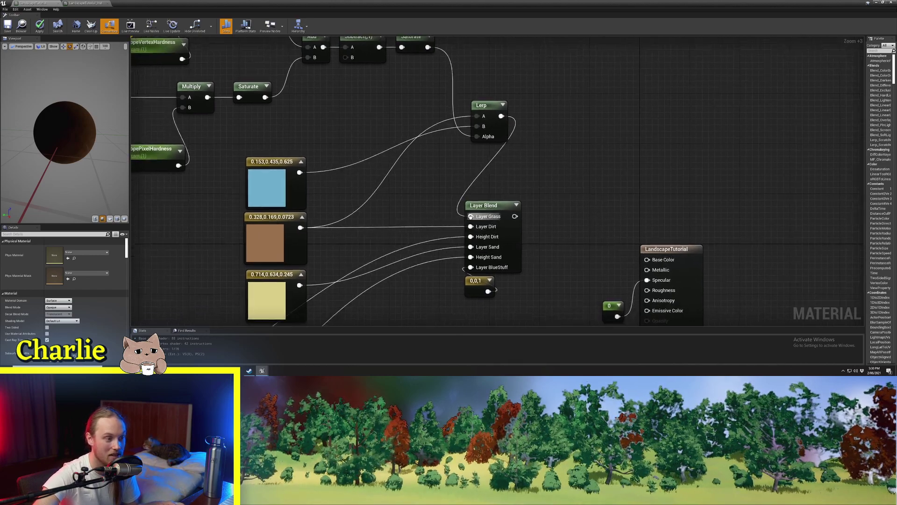
left_click_drag(531, 217, 713, 277)
- Move the Lerp node down beside the Layer Blend, between the color constants and the Layer Grass input
right_click_drag(521, 192, 572, 199)
scroll(559, 191, "down", 4)
left_click_drag(552, 105, 484, 154)
scroll(552, 198, "up", 4)
right_click_drag(551, 198, 513, 171)
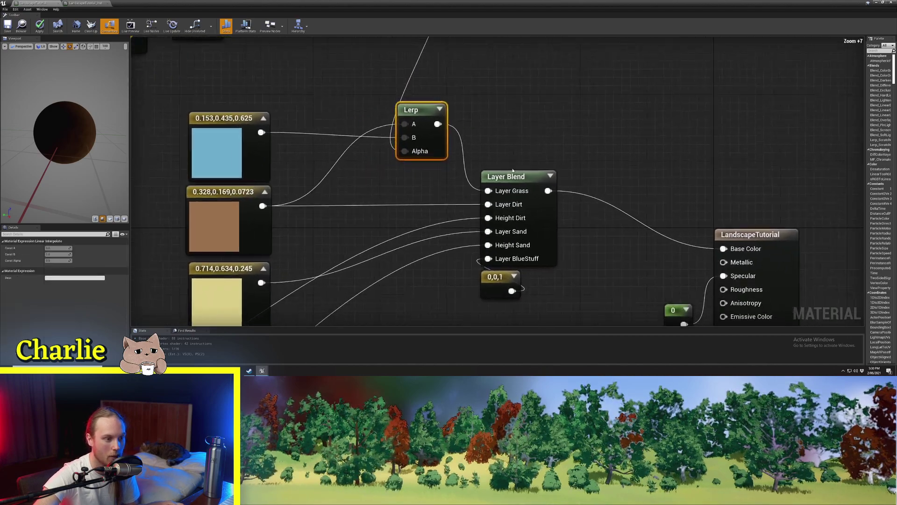
- Try renaming the Layer Blend's Grass layer to Grass/Cliff, and restore the name Grass
left_click(509, 176)
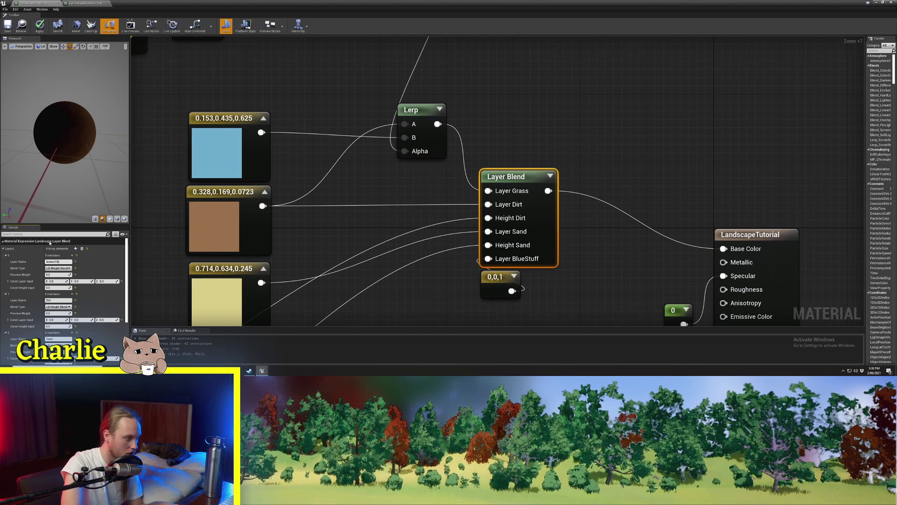
type("ff")
key("Return")
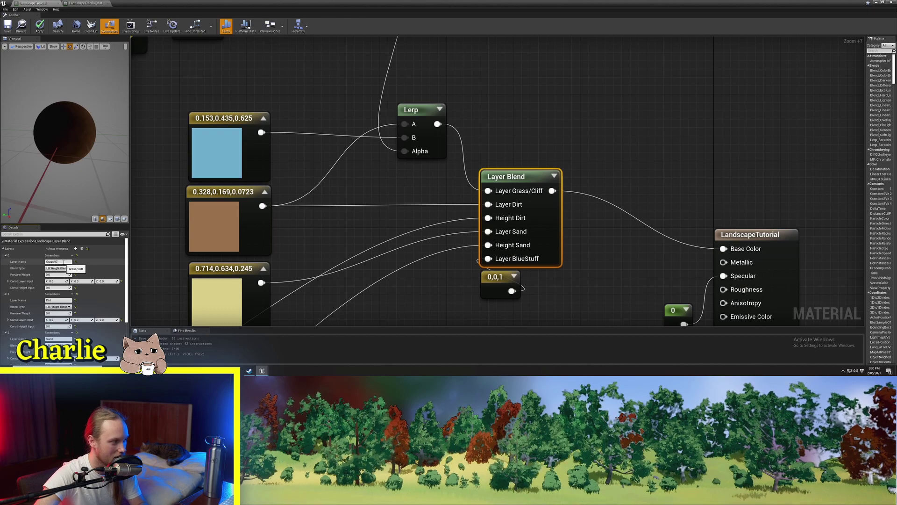
key("BackSpace")
key("BackSpace")
key("Return")
- Save the landscape material and return to the level to view the slope coloring on the mountain
key("ctrl+s")
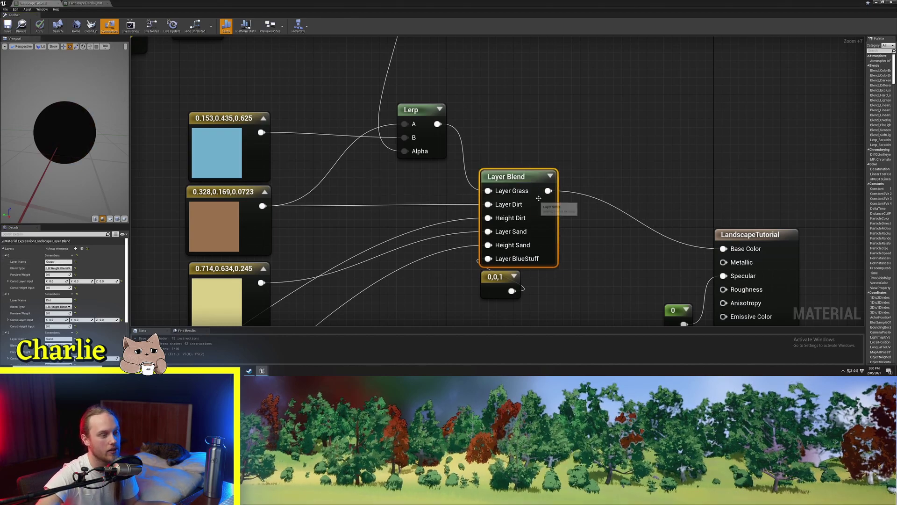
right_click_drag(525, 109, 571, 136)
scroll(571, 137, "down", 3)
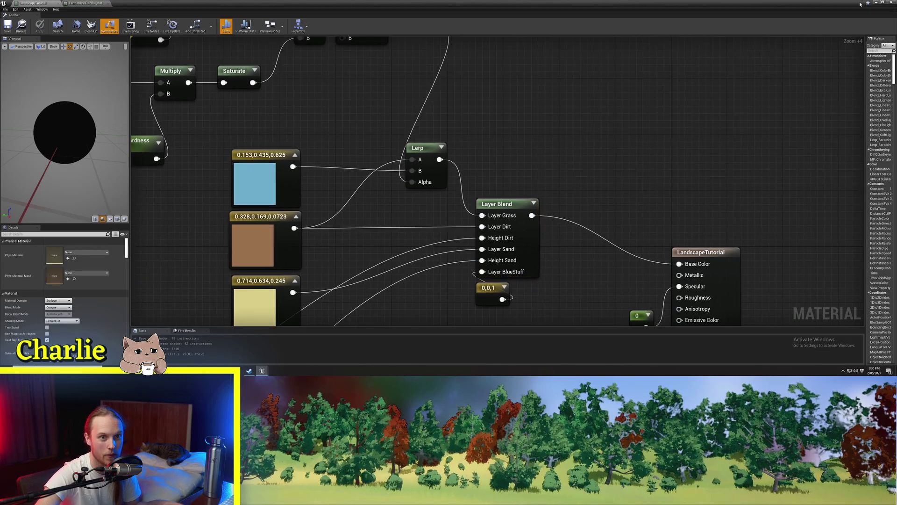
left_click(876, 3)
right_click_drag(448, 196, 486, 210)
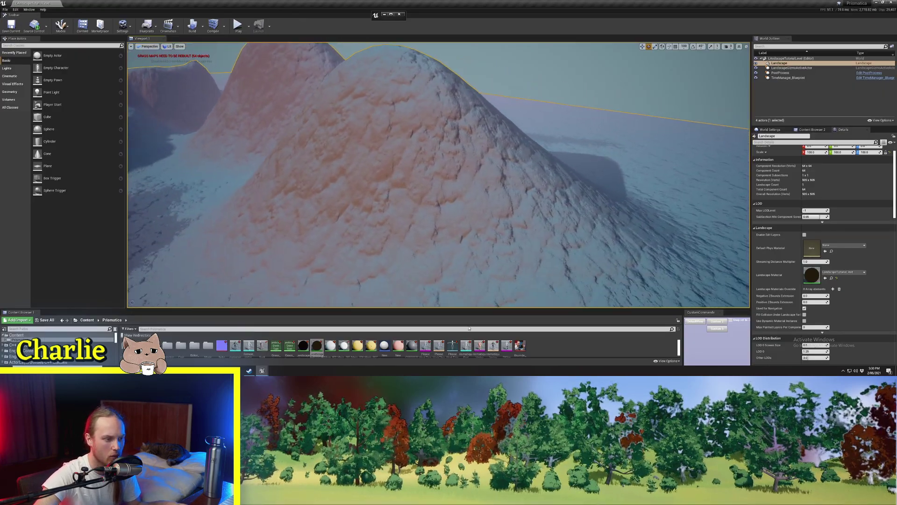
- Open the landscape's material instance and tune its slope hardness and offset parameters, with SlopeVertexOffset at -0.75
double_click(301, 345)
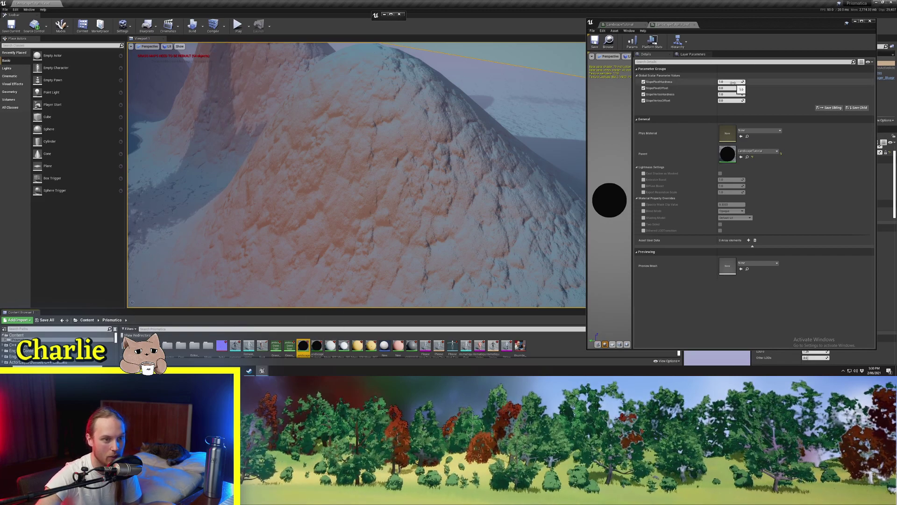
mouse_move(732, 83)
left_mouse_down()
mouse_move(750, 83)
mouse_move(726, 83)
mouse_move(728, 95)
mouse_move(723, 89)
left_mouse_up()
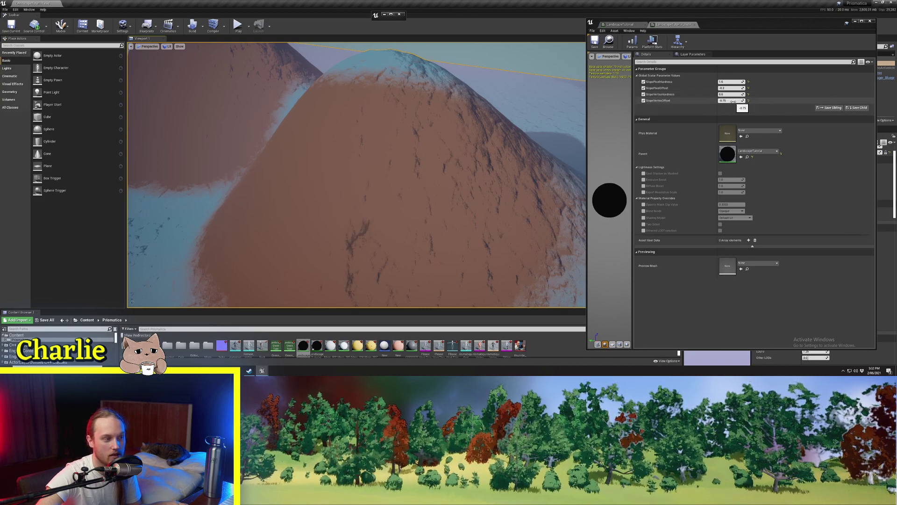
right_click_drag(491, 187, 514, 210)
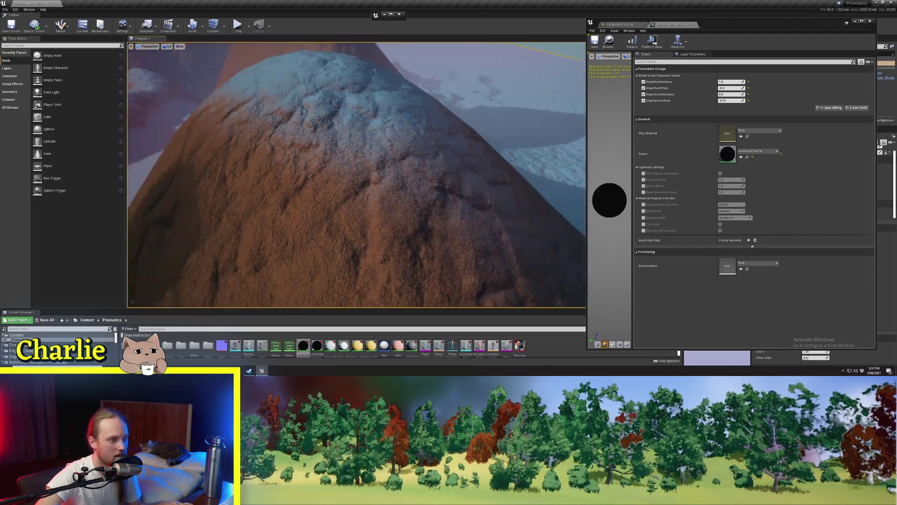
- Return to the landscape material graph and add a Lerp node below the normal Layer Blend, beside the normal texture samples
right_click_drag(428, 187, 482, 146)
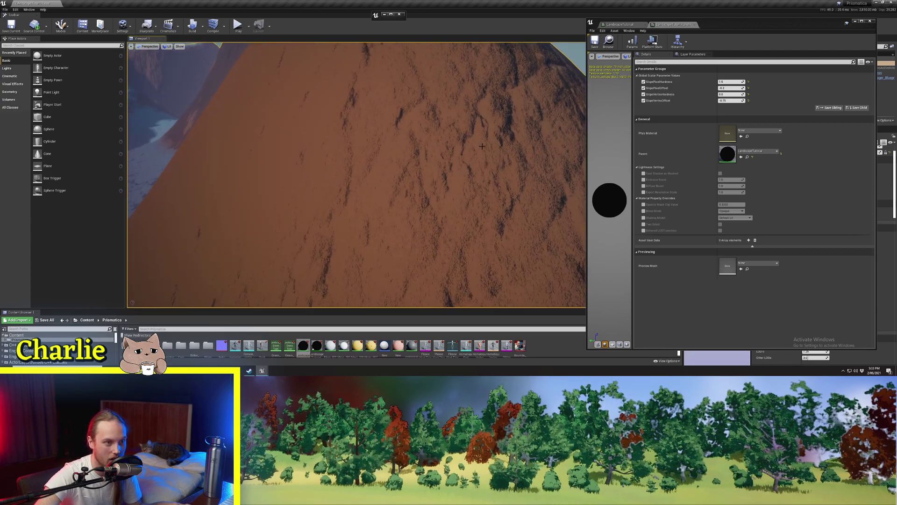
scroll(578, 76, "down", 3)
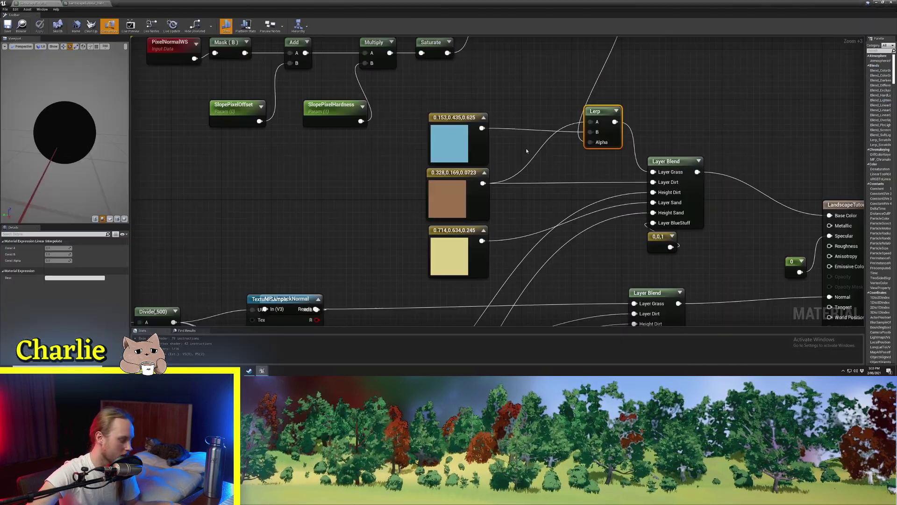
scroll(438, 180, "down", 2)
right_click_drag(438, 180, 446, 106)
left_click(533, 224)
key("l")
left_click(490, 244)
right_click_drag(472, 261, 482, 254)
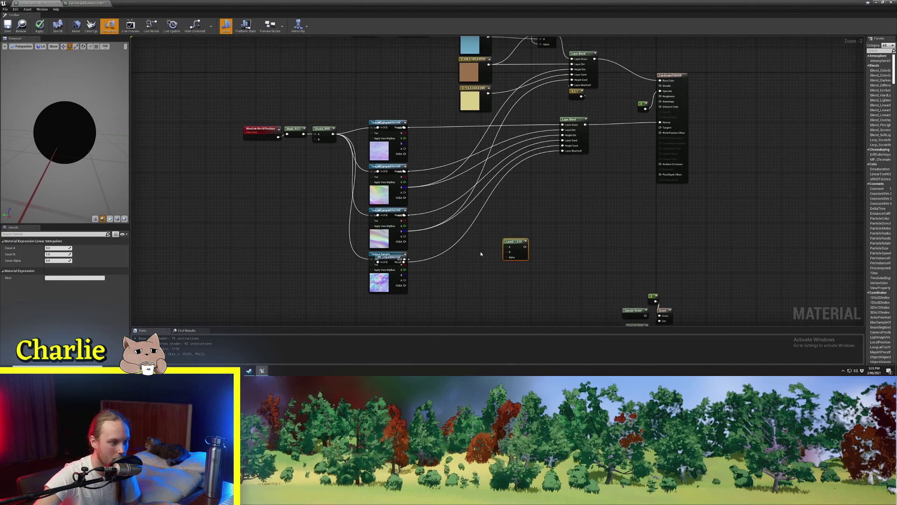
scroll(485, 253, "up", 4, "ctrl")
left_click_drag(532, 235, 527, 189)
- Connect the unpacked normal of the lowest texture sample to the new Lerp's A input
left_click(440, 245)
right_click_drag(440, 244, 455, 277)
scroll(456, 218, "up", 3, "ctrl")
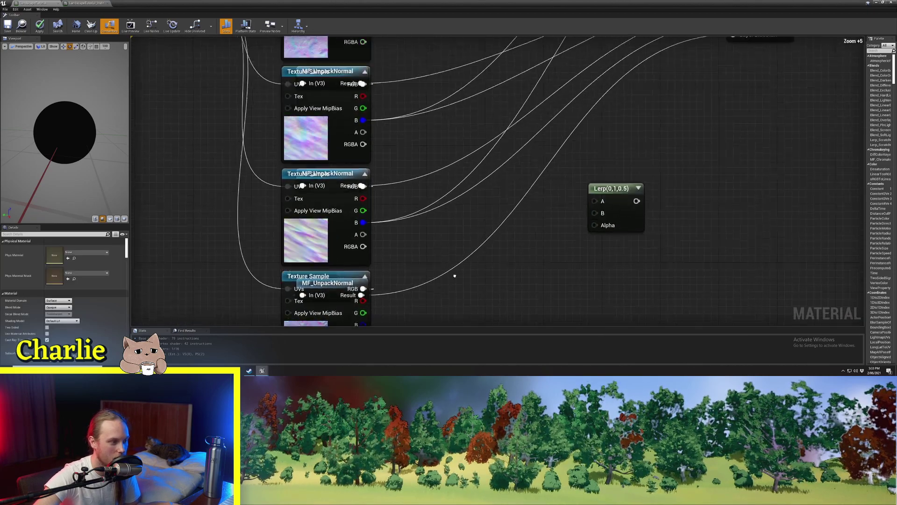
scroll(429, 181, "down", 2)
right_click_drag(433, 112, 396, 137)
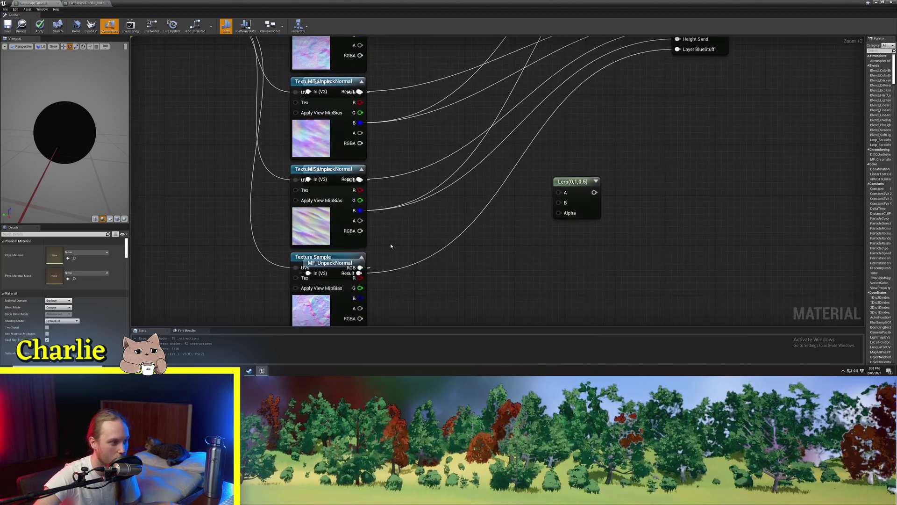
right_click_drag(393, 246, 383, 223)
left_click_drag(352, 249, 549, 169)
- Wire the uppermost normal texture to the Lerp's B, the final slope Saturate to its Alpha, and its output to the normal blend's Layer Grass
right_click_drag(486, 136, 450, 226)
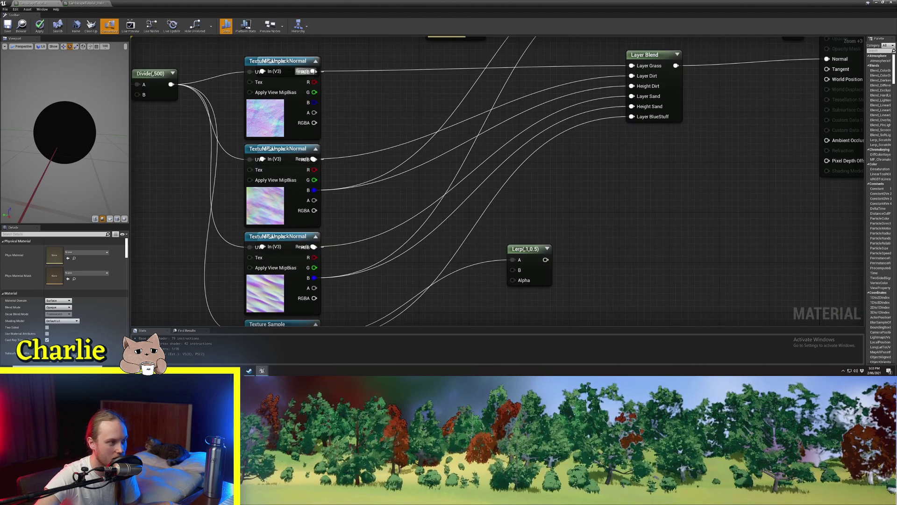
scroll(534, 133, "down", 4)
left_click_drag(498, 67, 348, 78)
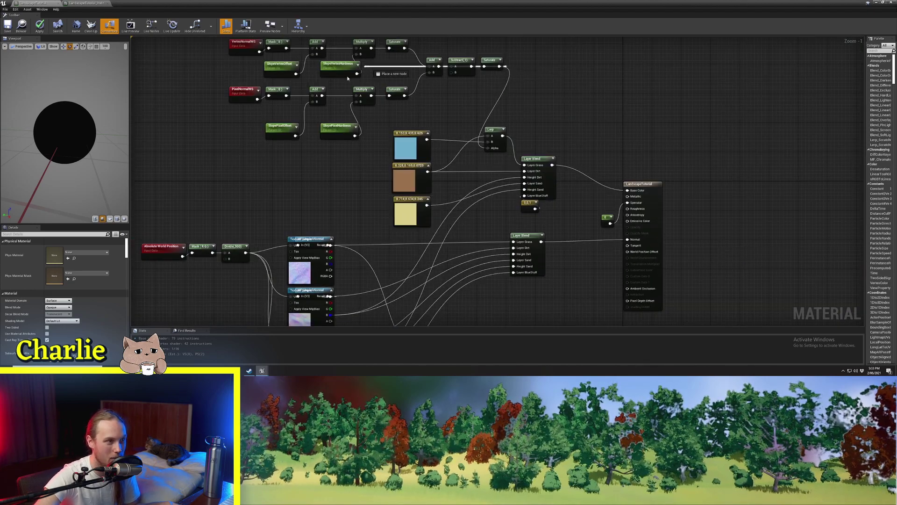
scroll(436, 230, "up", 1)
left_click_drag(379, 352, 510, 110)
left_click_drag(529, 89, 528, 89)
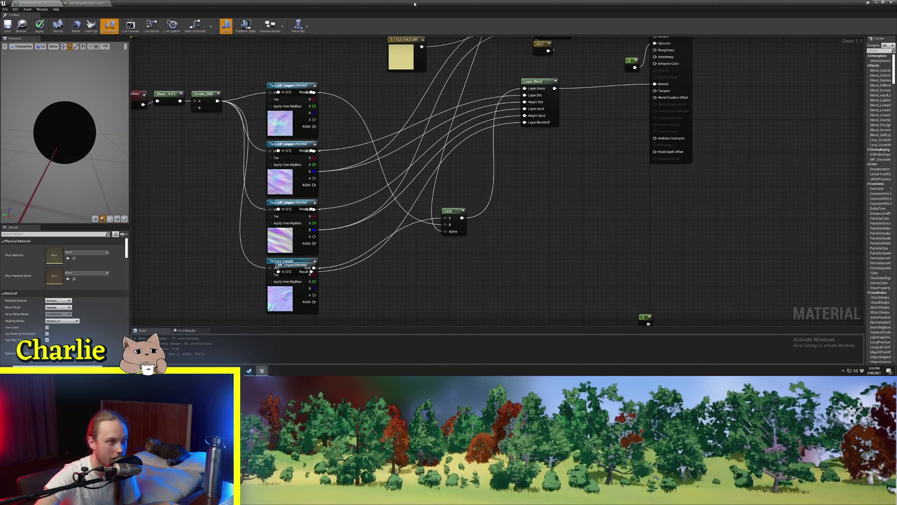
- Apply the material changes and check the landscape in the level before returning to the material graph
double_click(415, 4)
right_click_drag(466, 130, 467, 75)
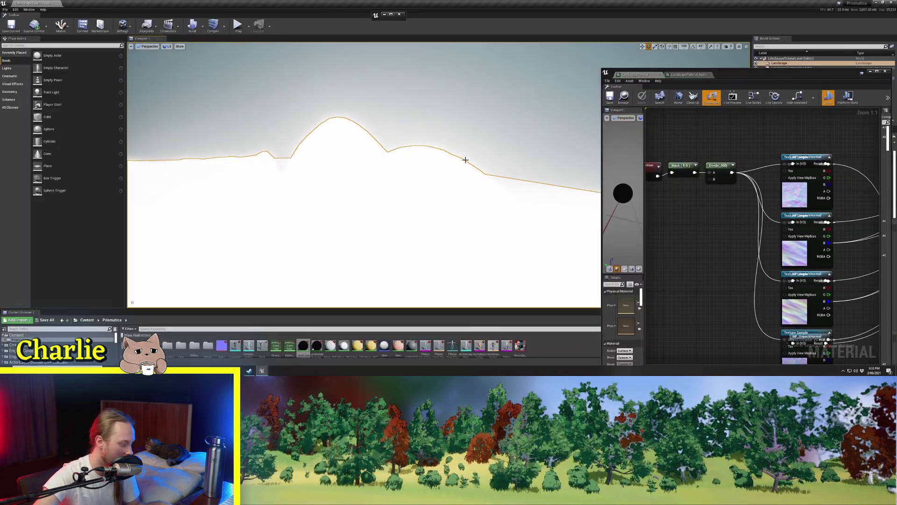
key("super+Up")
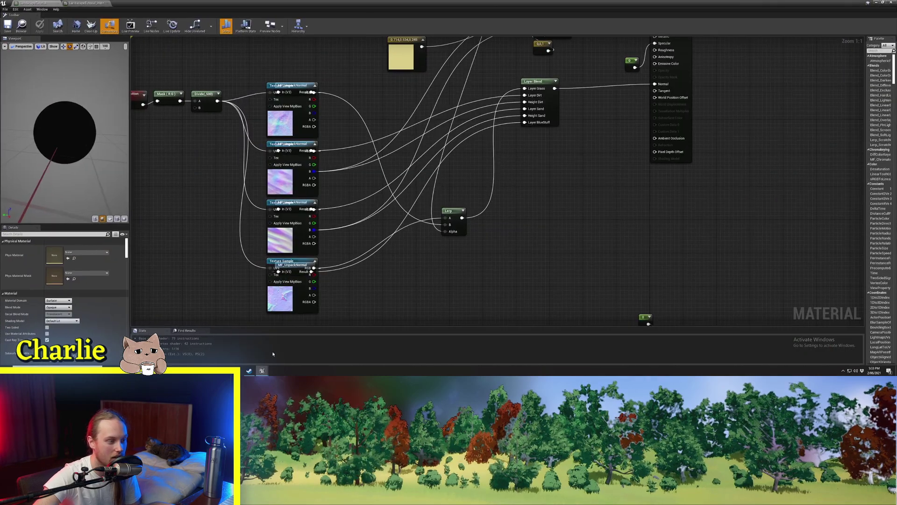
- Reveal more of the shader statistics and move the normal Lerp directly below the normal Layer Blend
left_click_drag(232, 327, 233, 300)
right_click_drag(393, 234, 423, 214)
left_click_drag(477, 193, 536, 166)
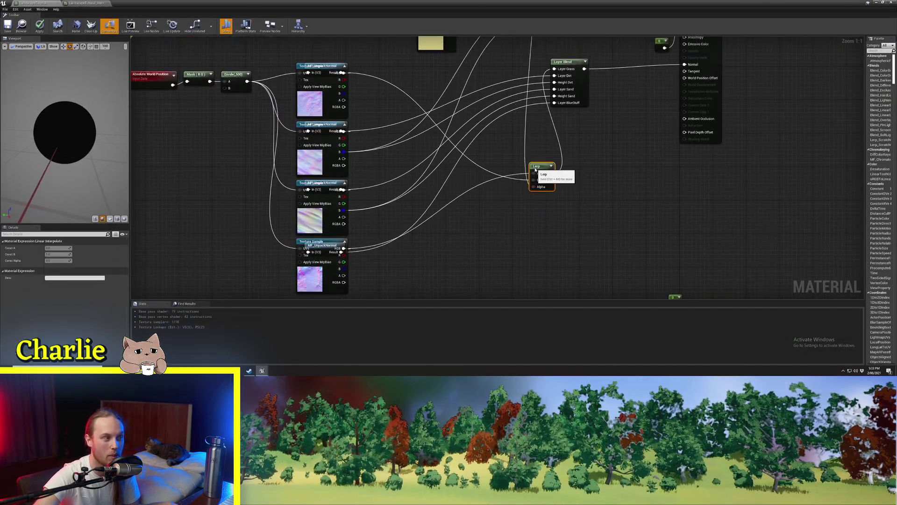
- Examine the PixelNormalWS input and the Add, Subtract and Saturate nodes that form the combined slope mask
right_click_drag(363, 41, 464, 210)
left_click(464, 211)
right_click_drag(416, 163, 435, 290)
scroll(358, 226, "up", 3, "ctrl")
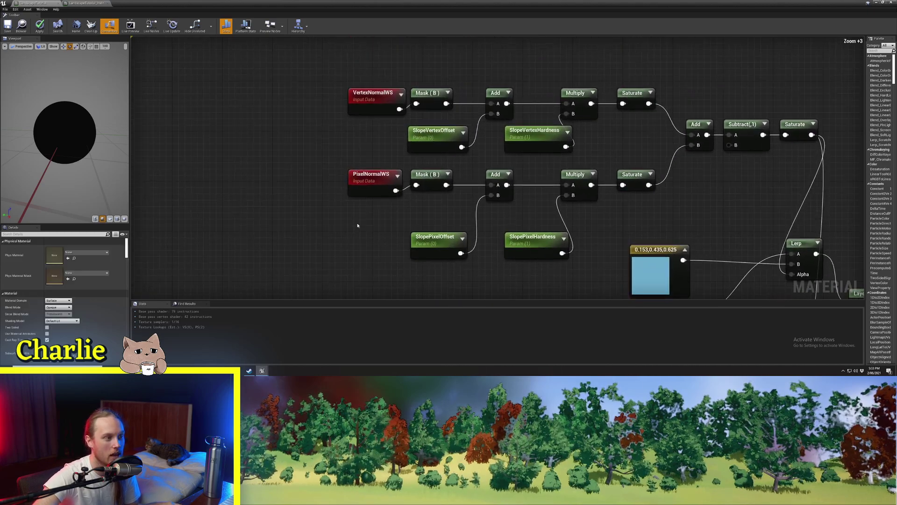
left_click(373, 177)
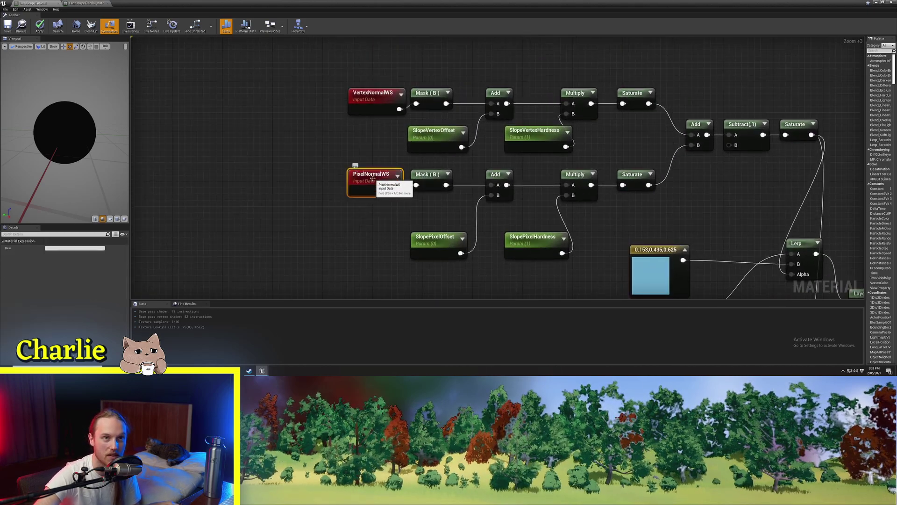
right_click_drag(328, 180, 307, 170)
left_click_drag(554, 63, 654, 70)
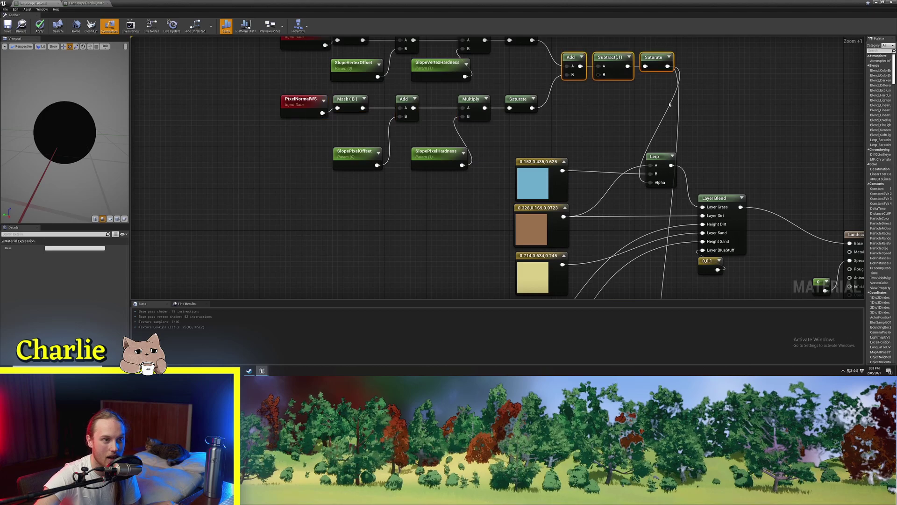
- Follow the slope mask connection down to the normal Lerp and the normal Layer Blend
right_click_drag(656, 290, 564, 150)
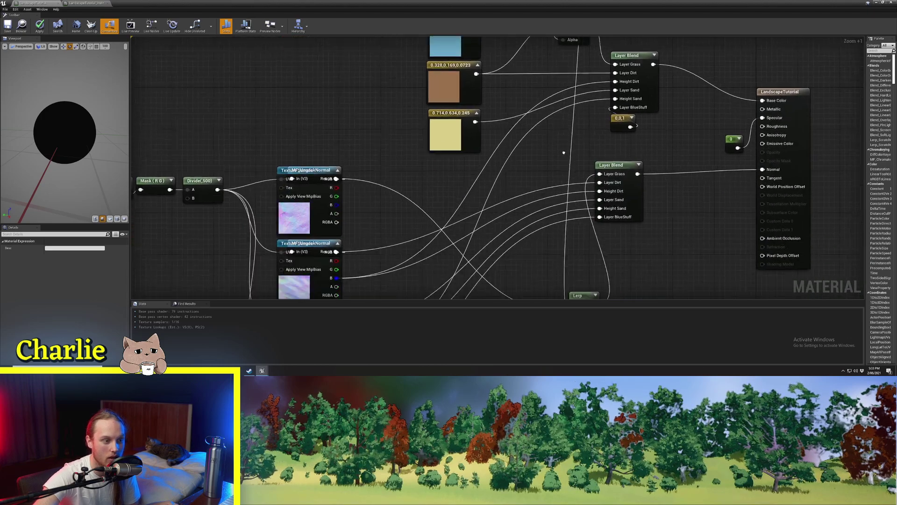
right_click_drag(531, 295, 515, 187)
left_click(493, 186)
right_click_drag(493, 185, 615, 212)
left_click_drag(495, 186, 441, 257)
right_click_drag(503, 228, 532, 281)
left_click(448, 198)
scroll(509, 176, "down", 1)
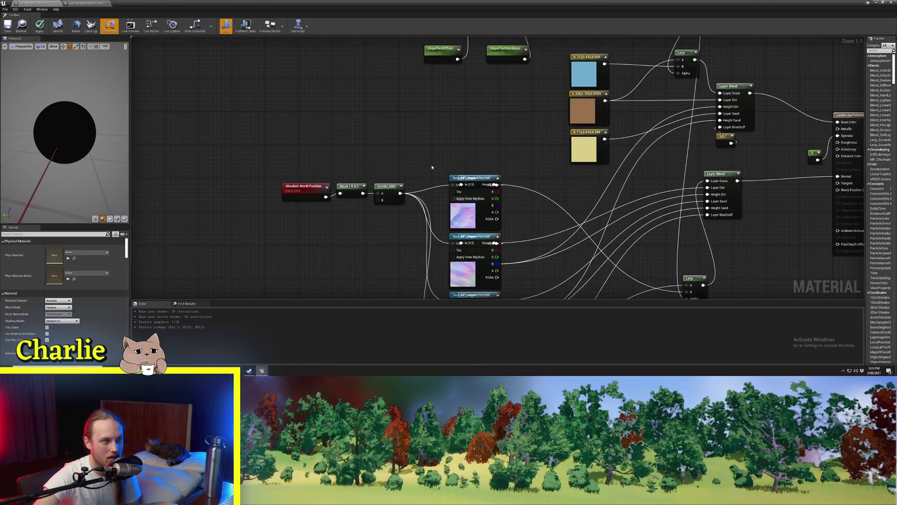
- Examine the PixelNormalWS branch against the normal texture samples that feed the material's Normal input
right_click_drag(433, 166, 561, 297)
scroll(447, 174, "up", 5, "ctrl")
right_click_drag(498, 164, 423, 148)
left_click(482, 138)
left_click(503, 206)
left_click(433, 107)
scroll(447, 192, "down", 3)
right_click_drag(509, 280, 435, 168)
right_click_drag(491, 248, 485, 215)
scroll(450, 184, "down", 2)
left_click(450, 184)
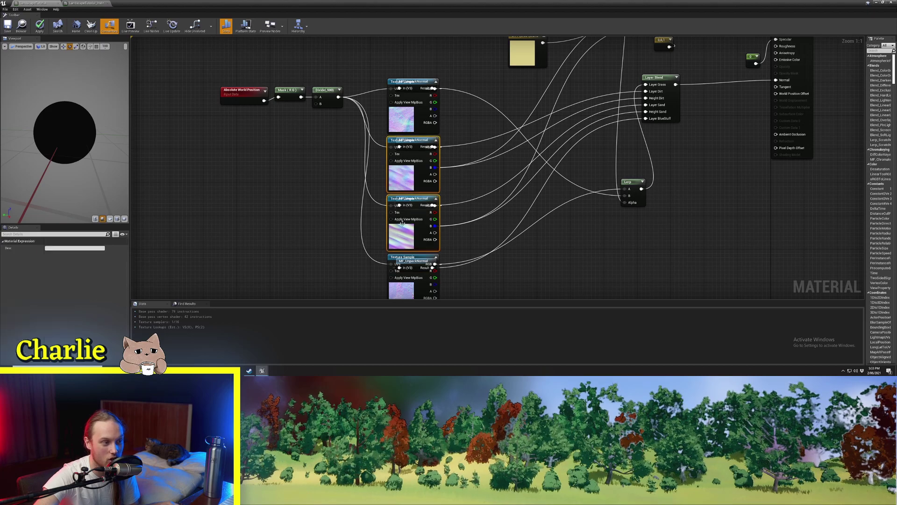
right_click_drag(450, 184, 550, 298)
scroll(446, 114, "up", 4, "ctrl")
left_click_drag(431, 125, 413, 67)
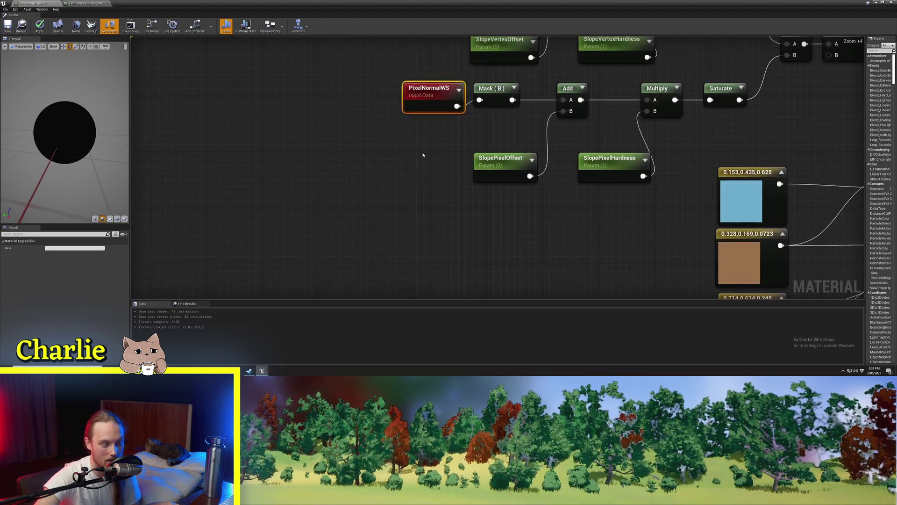
- Move the normal Lerp up between the uppermost normal texture sample and the normal Layer Blend
right_click_drag(468, 276, 402, 127)
scroll(531, 205, "down", 4)
right_click_drag(532, 204, 468, 142)
left_click(483, 183)
left_click_drag(593, 257, 460, 153)
- Replace the normal Lerp's Alpha connection with the Saturate output of the VertexNormalWS branch
right_click_drag(460, 152, 554, 258)
right_click_drag(512, 147, 477, 181)
left_click(511, 131)
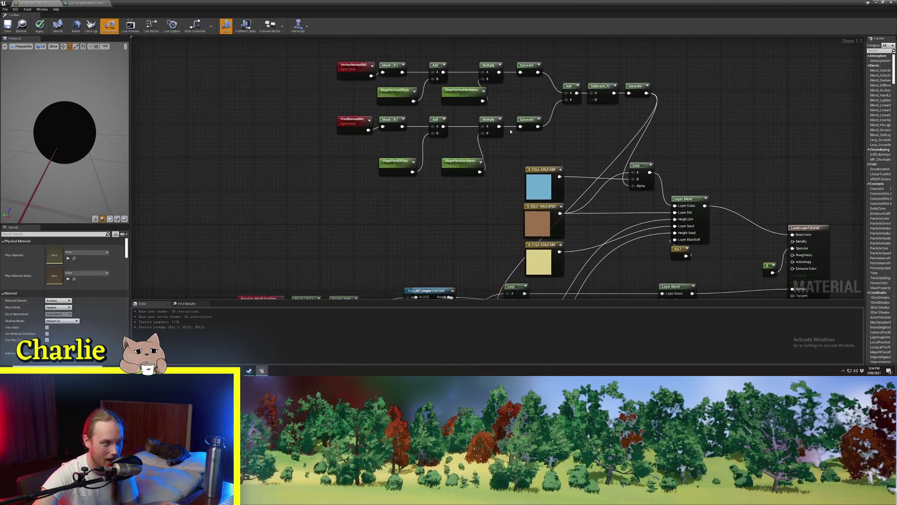
left_click_drag(537, 72, 540, 73)
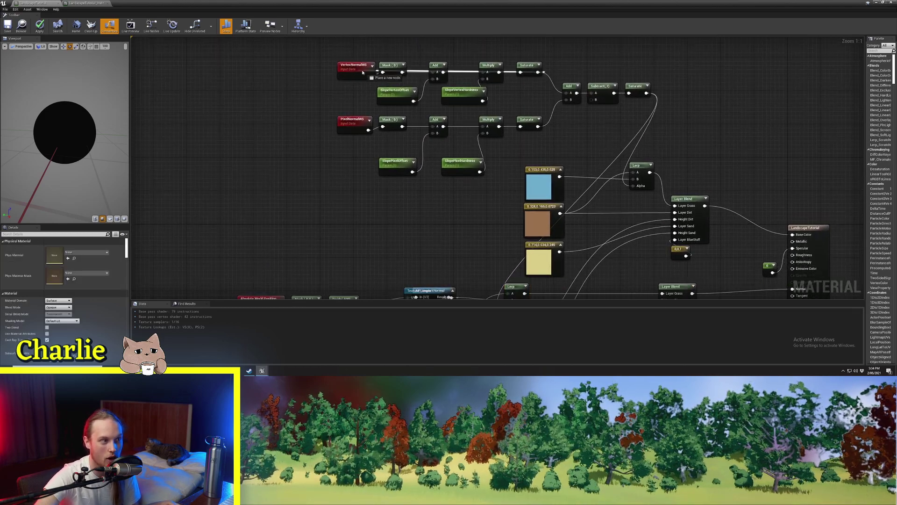
left_click_drag(528, 271, 510, 207)
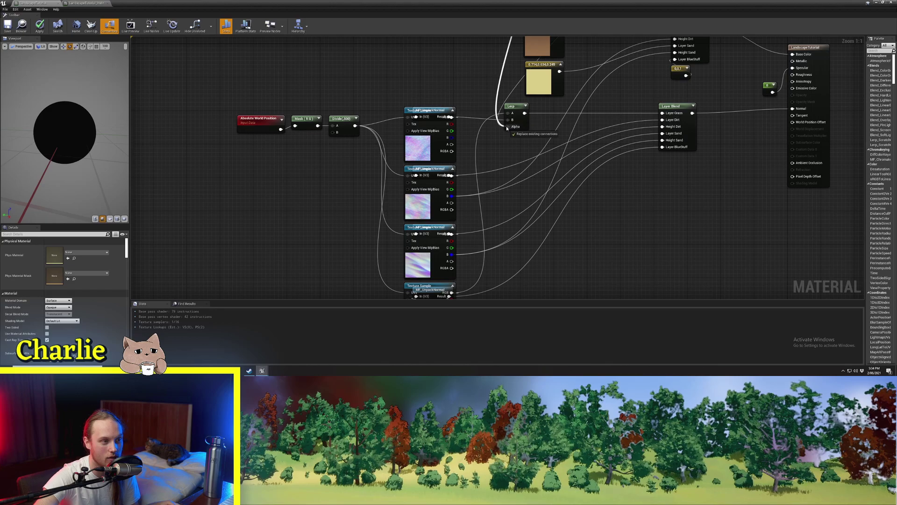
- Apply the material and tune the material instance's slope offset and hardness parameters while checking the mountain from several angles
right_click_drag(453, 56, 410, 128)
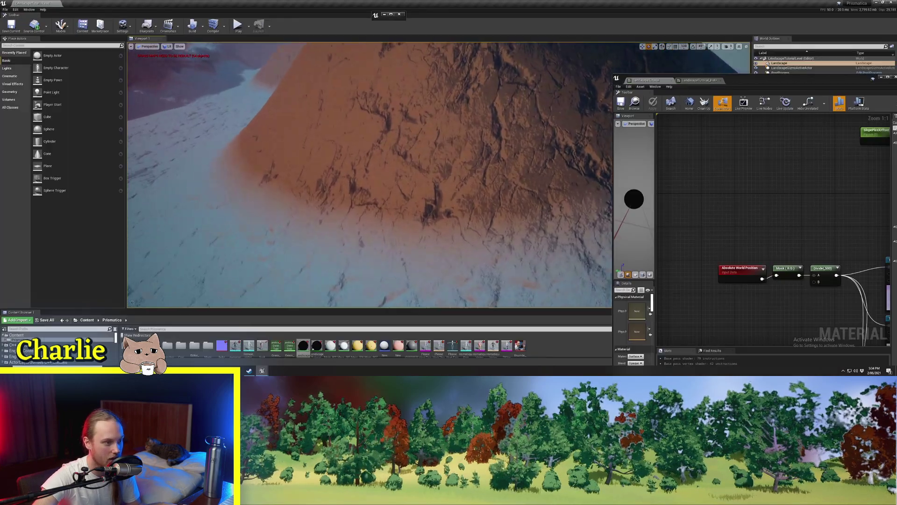
right_click_drag(430, 123, 429, 122)
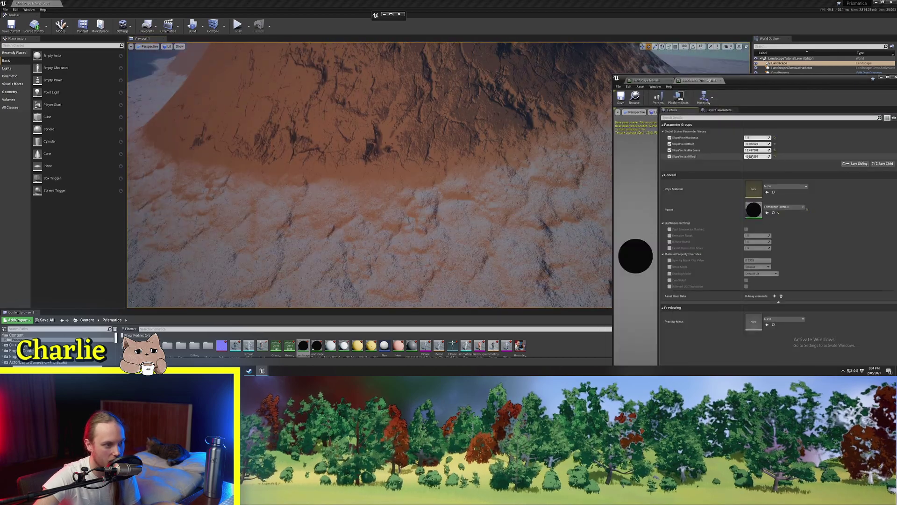
left_click_drag(750, 157, 754, 161)
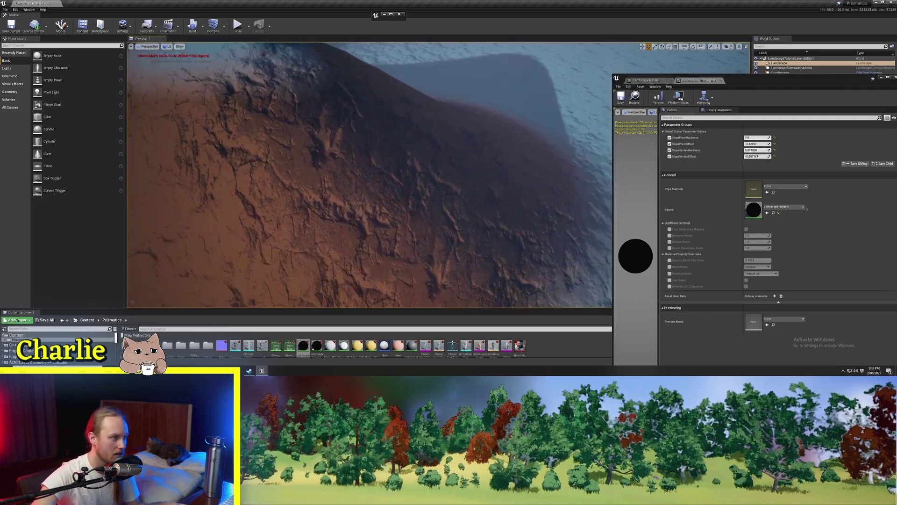
right_click_drag(369, 175, 289, 204)
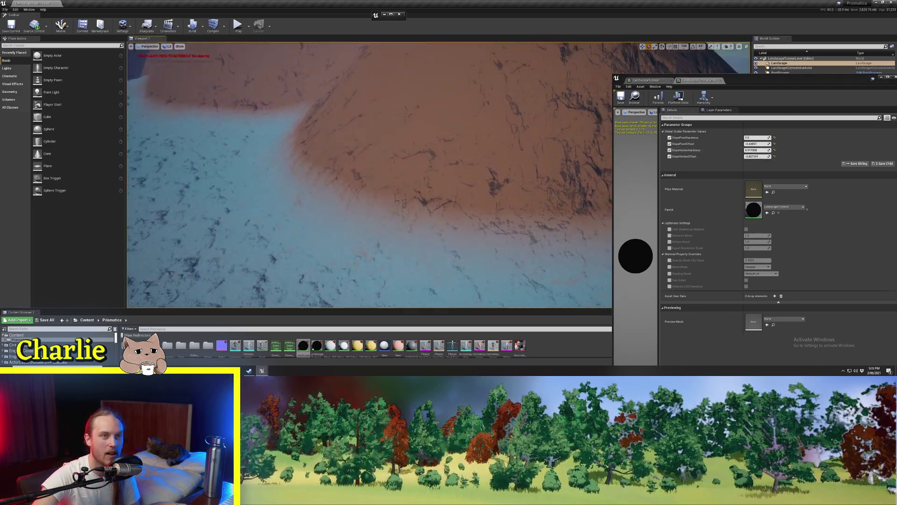
right_click_drag(430, 254, 257, 237)
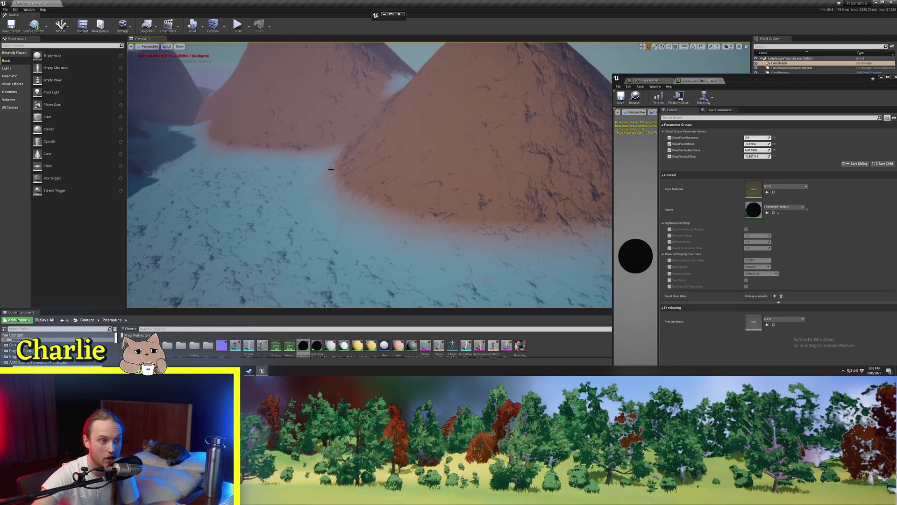
- Return to the material graph and locate the Height Value, Transition Phase and Contrast node groups
right_click_drag(464, 88, 526, 211)
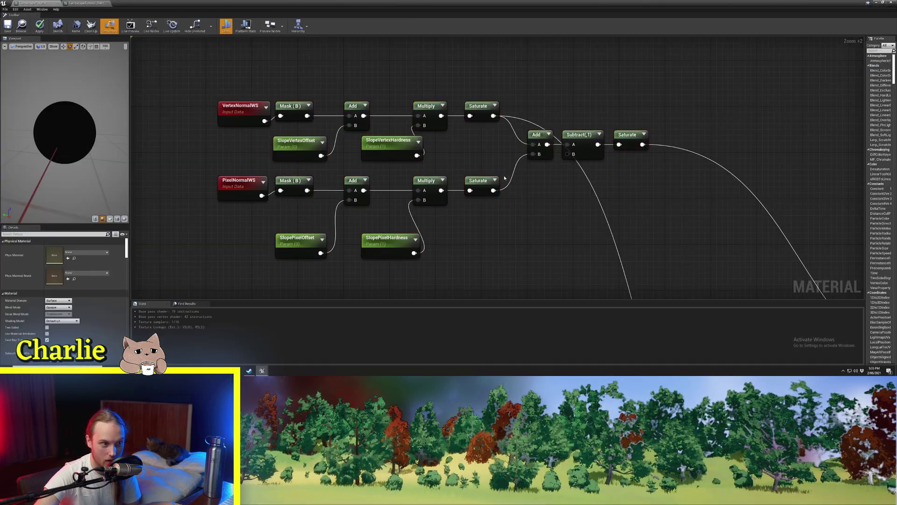
right_click_drag(504, 178, 505, 298)
right_click_drag(505, 208, 529, 298)
left_click_drag(637, 51, 324, 279)
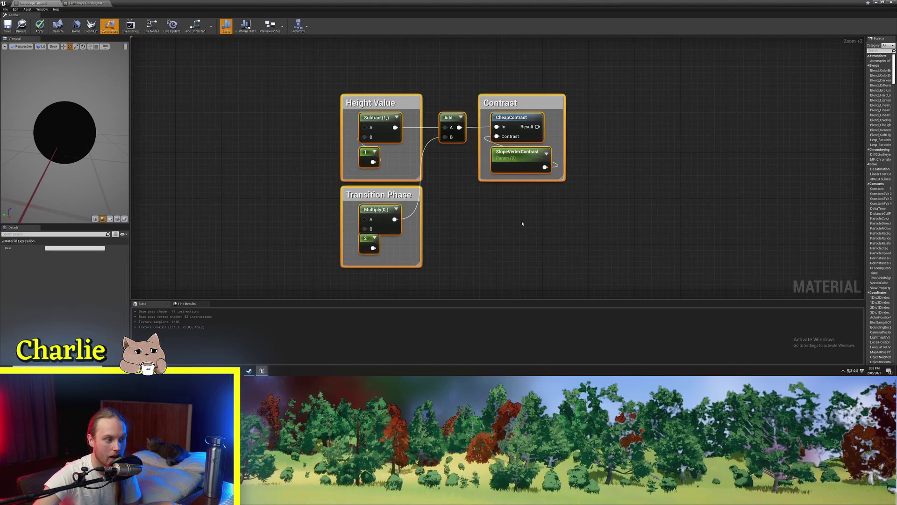
- Add a HeightLerp node below the Contrast group
right_click(509, 218)
type("heigh")
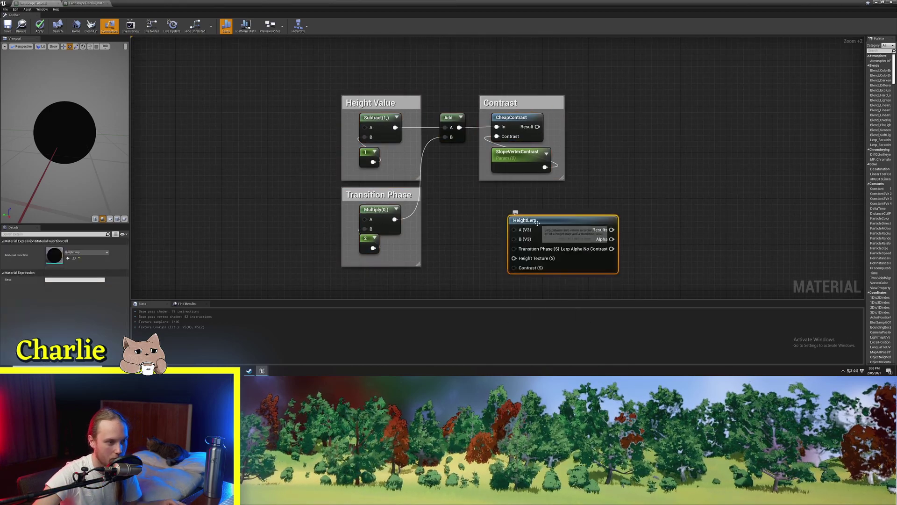
right_click_drag(548, 225, 509, 211)
left_click_drag(508, 211, 485, 206)
left_click(486, 184)
scroll(509, 212, "up", 2)
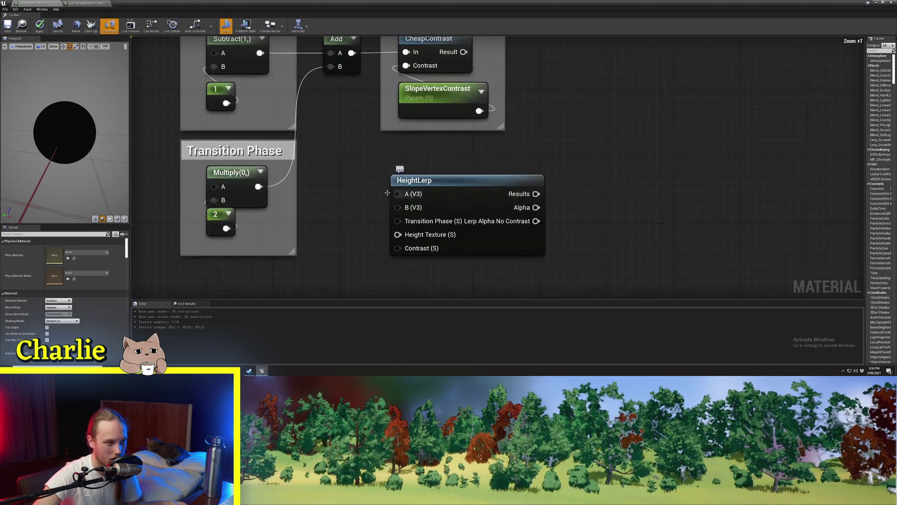
- Open the HeightLerp function to examine its internal graph, close it and delete the HeightLerp node
double_click(449, 179)
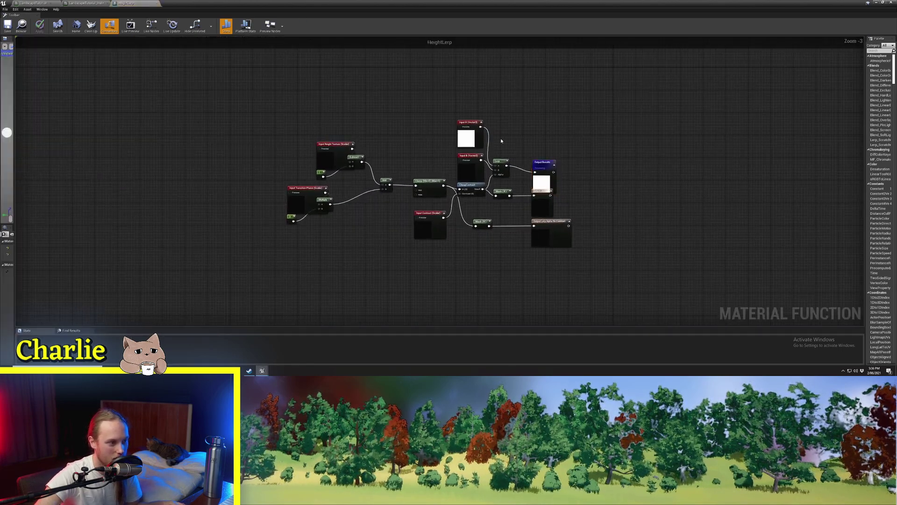
left_click(154, 4)
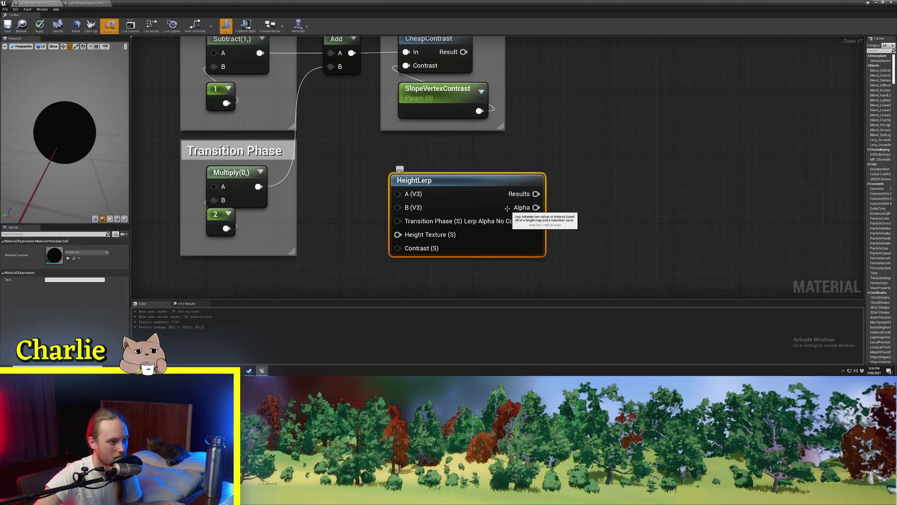
right_click_drag(507, 208, 473, 164)
scroll(430, 158, "down", 1)
key("Delete")
- Examine the Height Value, Transition Phase and Contrast groups, starting with the Subtract node and its constant
right_click_drag(280, 124, 357, 197)
scroll(359, 195, "down", 3)
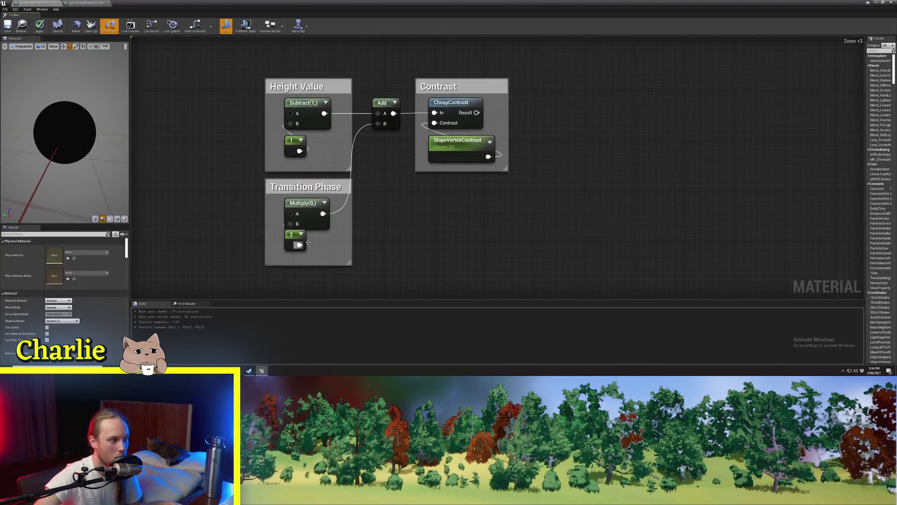
left_click_drag(559, 54, 252, 252)
left_click(209, 111)
right_click_drag(209, 111, 340, 133)
scroll(340, 133, "up", 3)
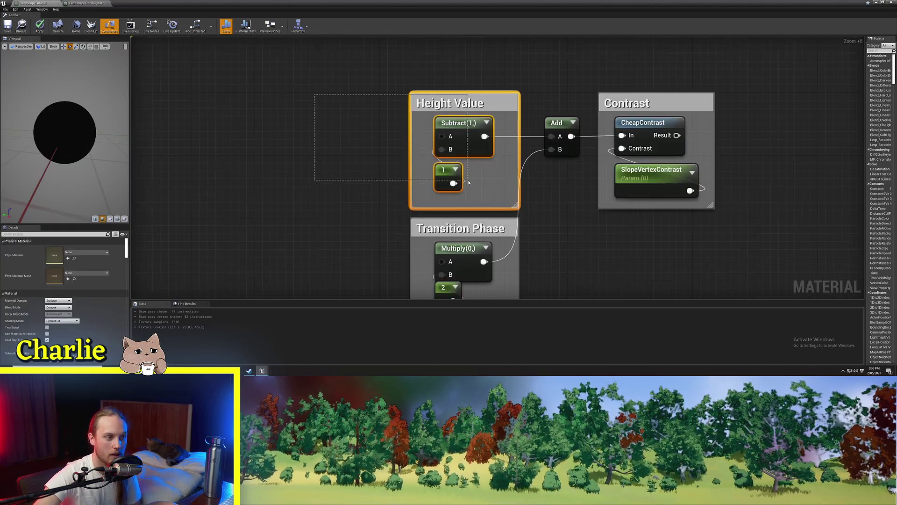
scroll(296, 109, "up", 1)
left_click(449, 192)
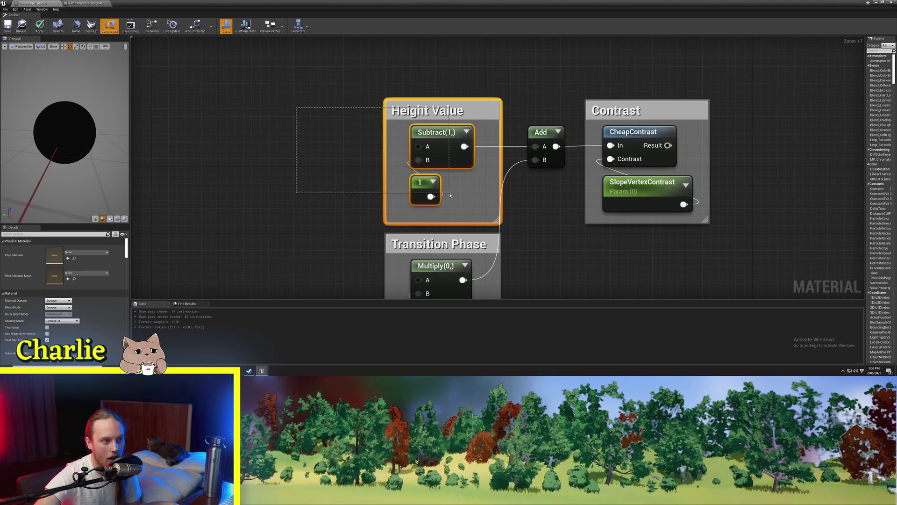
- Connect the blue channel of the lowest normal Texture Sample to input A of the Subtract node in the Height Value group
left_click(374, 173)
left_click(473, 194)
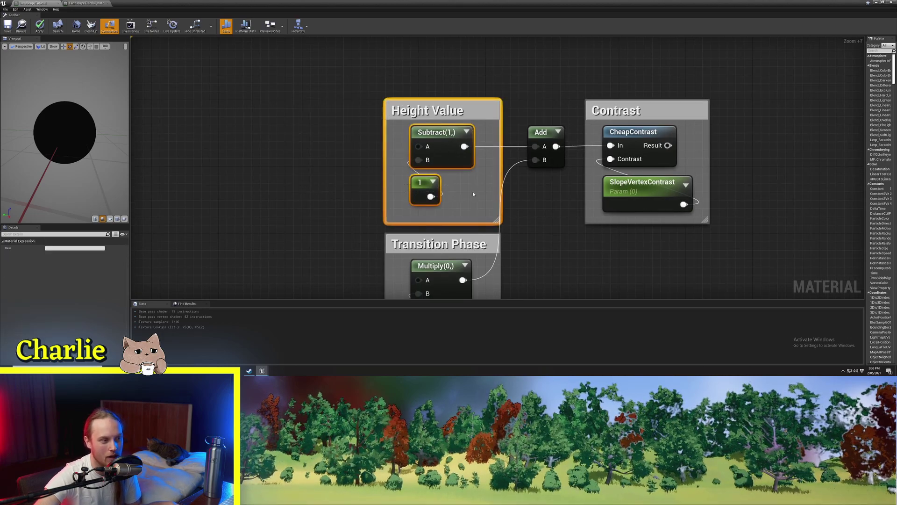
left_click(472, 193)
right_click_drag(530, 243, 545, 216)
scroll(545, 217, "down", 4)
right_click_drag(575, 280, 489, 120)
right_click_drag(528, 265, 426, 19)
right_click_drag(476, 271, 477, 132)
scroll(449, 234, "down", 1)
right_click_drag(449, 233, 465, 119)
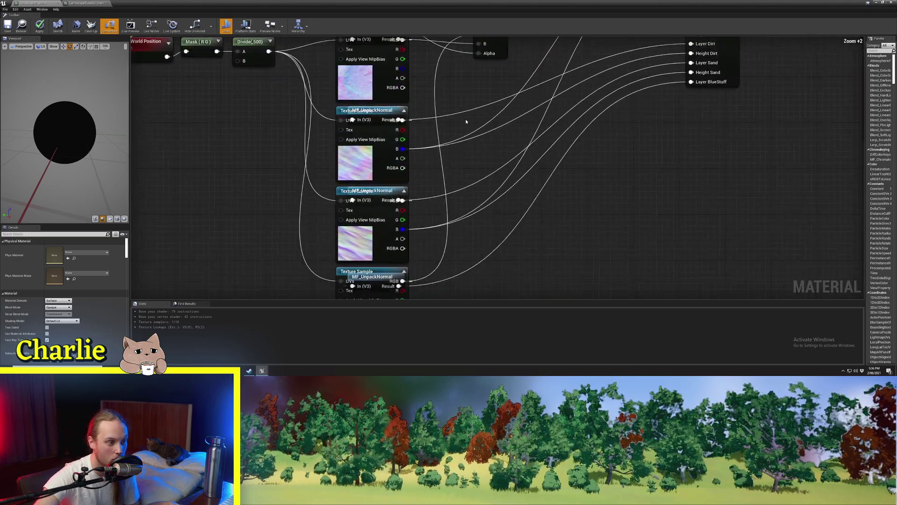
right_click_drag(419, 217, 475, 146)
scroll(474, 146, "up", 5)
right_click_drag(503, 185, 505, 160)
right_click_drag(468, 214, 485, 145)
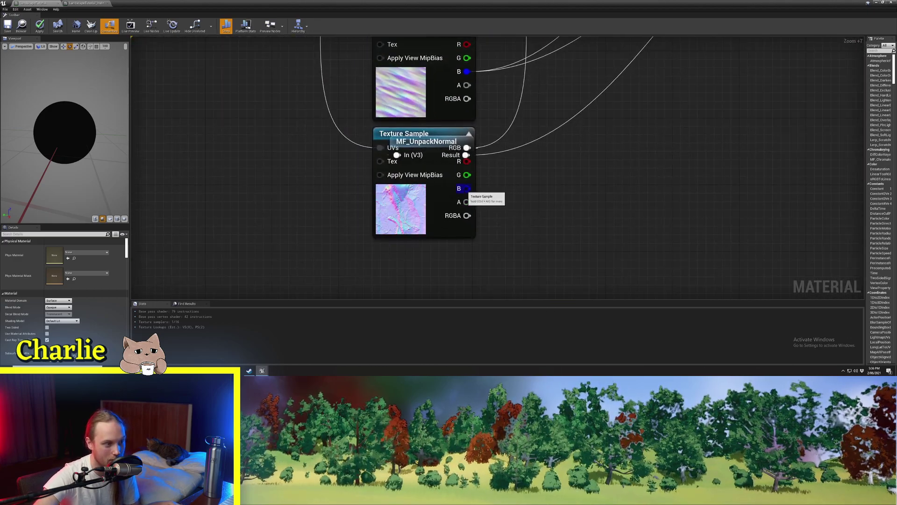
scroll(466, 188, "down", 3)
left_click_drag(467, 189, 370, 195)
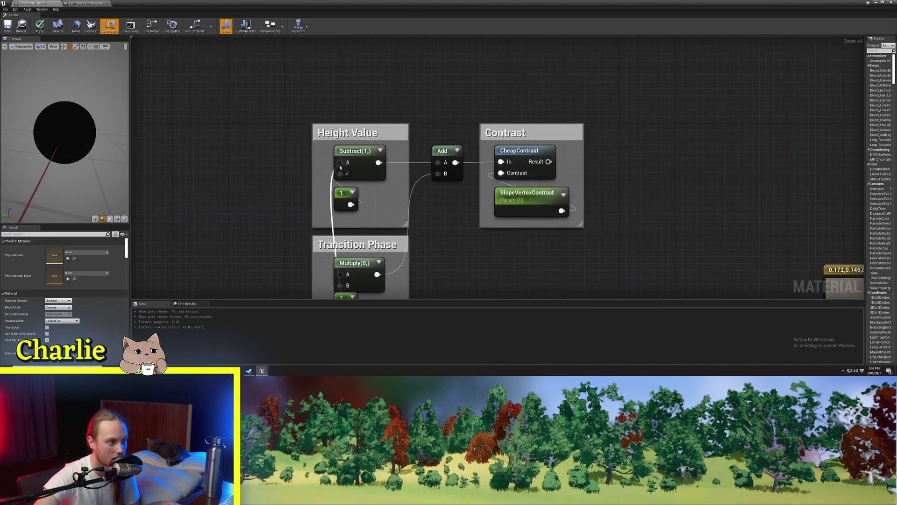
left_click_drag(340, 167, 340, 164)
- Connect the VertexNormalWS chain's Saturate output to input A of the Multiply node in the Transition Phase group
right_click_drag(342, 178, 450, 37)
scroll(388, 131, "up", 3)
scroll(374, 135, "down", 2)
left_click(467, 113)
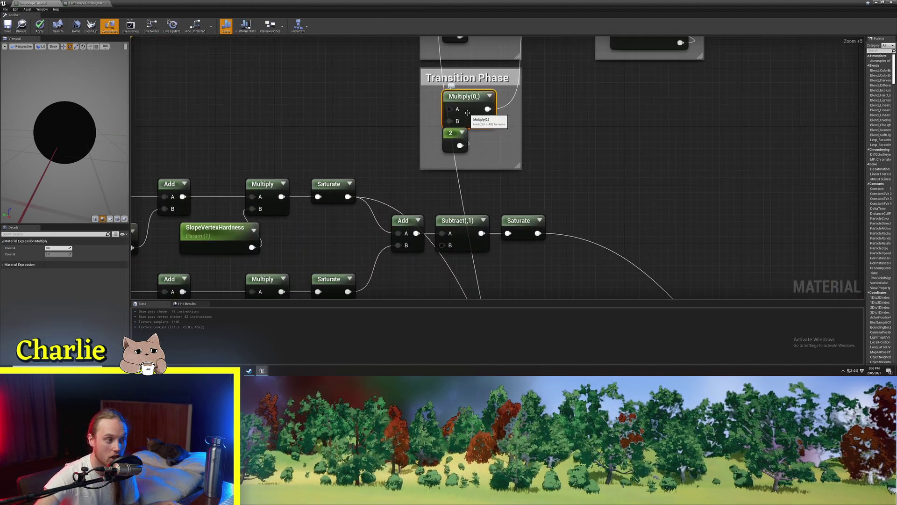
right_click_drag(452, 112, 460, 143)
left_click_drag(499, 110, 271, 227)
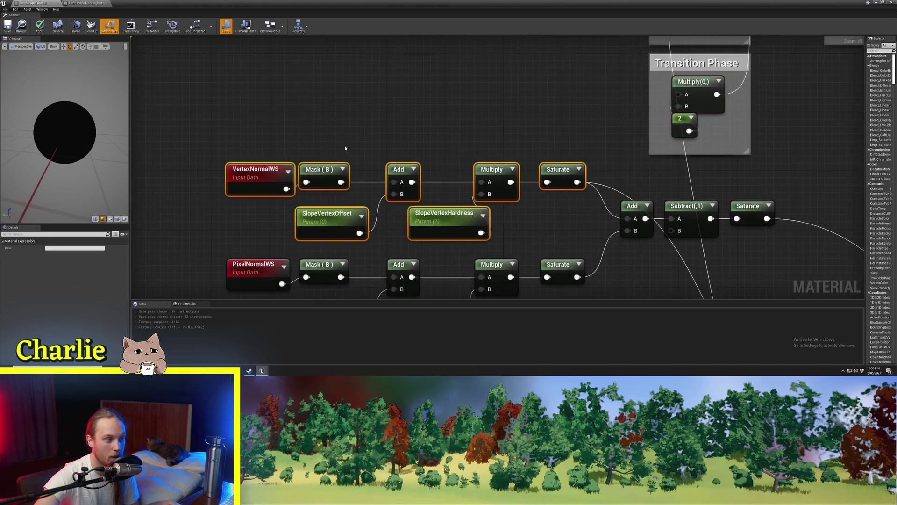
left_click(355, 147)
right_click_drag(531, 145, 409, 154)
left_click_drag(455, 192, 559, 105)
right_click_drag(757, 66, 596, 166)
- Set SlopeVertexContrast's default value to 10 and connect the CheapContrast result to the alphas of the color and normal Lerps
left_click(596, 120)
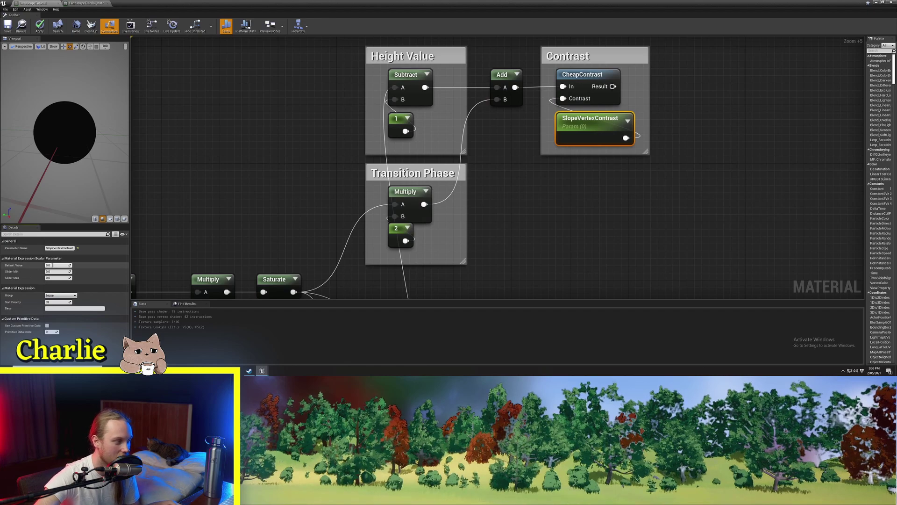
scroll(592, 187, "down", 3)
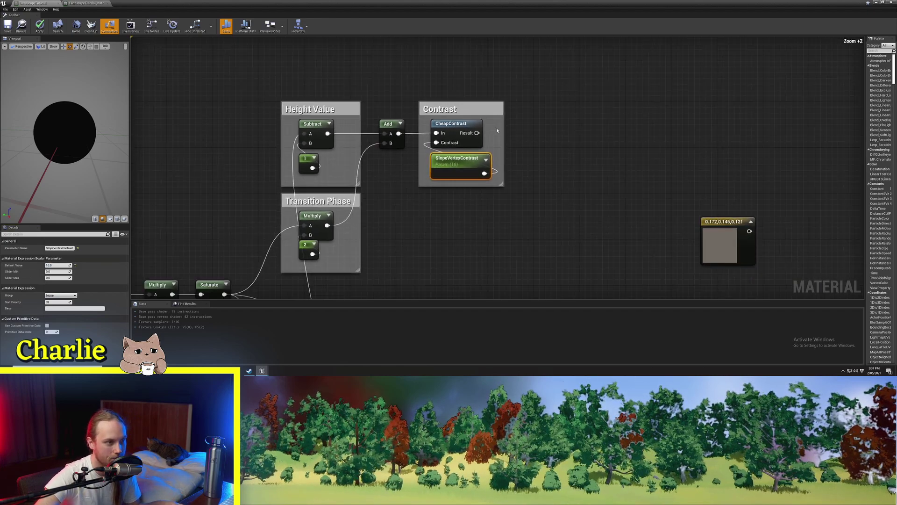
left_click_drag(477, 133, 690, 277)
right_click_drag(569, 90, 553, 206)
right_click_drag(521, 73, 511, 182)
left_click_drag(454, 85, 464, 214)
left_click_drag(482, 95, 490, 89)
right_click_drag(491, 92, 538, 243)
right_click_drag(470, 65, 534, 288)
scroll(484, 150, "down", 4)
- Move the combining Add, Subtract and Saturate nodes and the PixelNormalWS chain clear of the vertex-normal nodes
right_click_drag(514, 157, 643, 102)
scroll(643, 102, "up", 3, "ctrl")
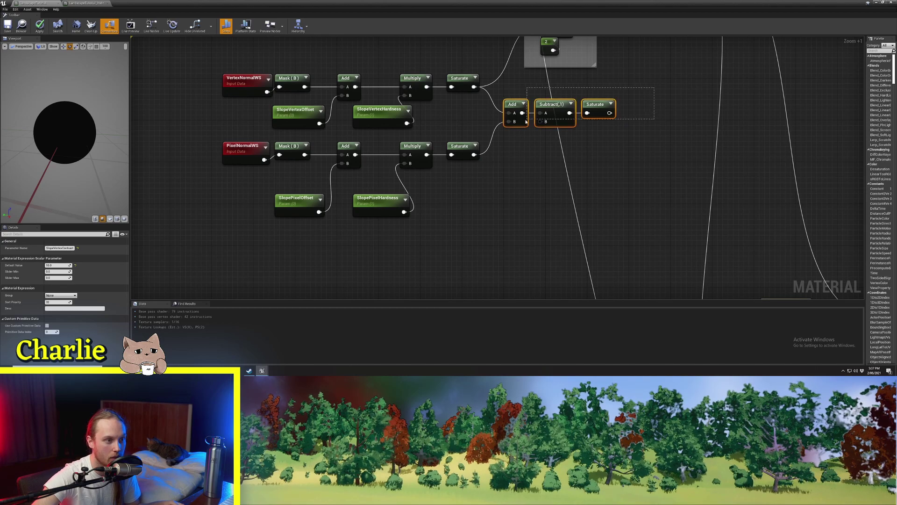
left_click_drag(526, 122, 519, 121)
left_click_drag(519, 120, 513, 167)
left_click(265, 207)
left_click_drag(227, 218, 636, 143)
left_click_drag(457, 147, 249, 183)
left_click(420, 182)
- Apply the material and inspect the height-blended transition between grass and cliff on the landscape
right_click_drag(544, 142, 335, 185)
scroll(335, 185, "down", 4)
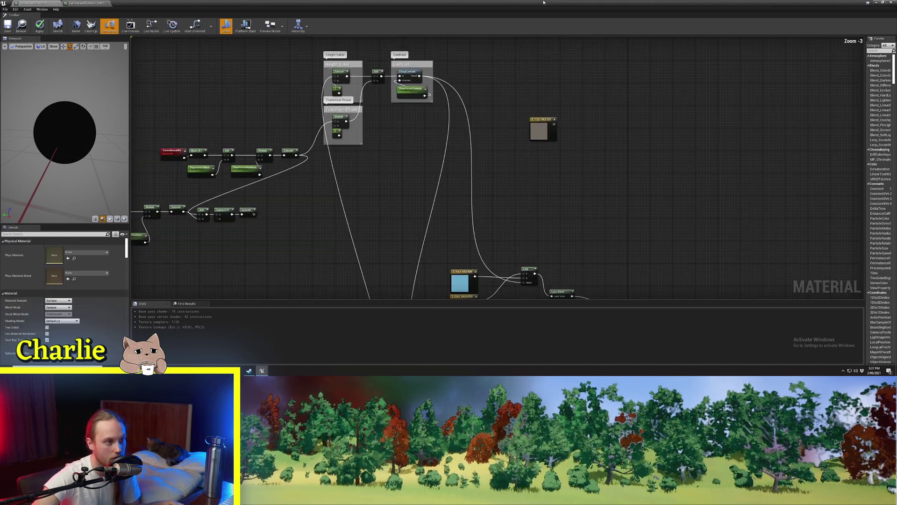
double_click(543, 2)
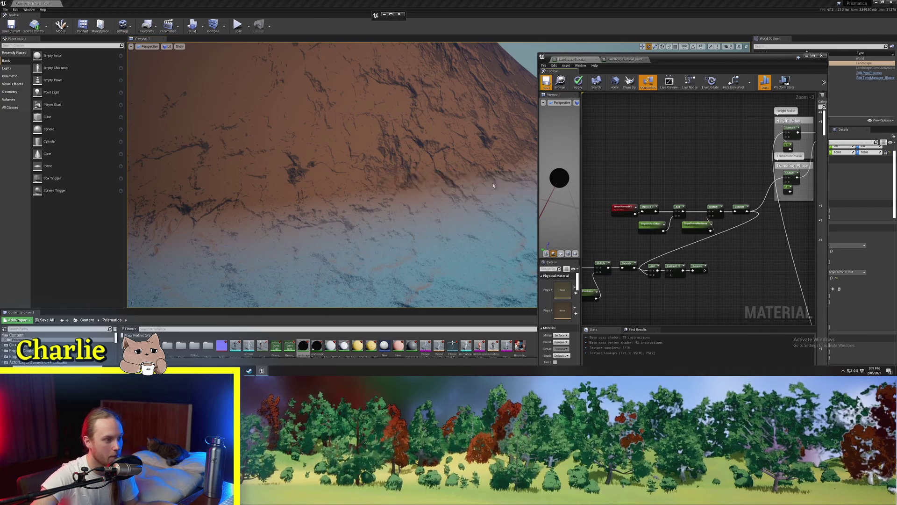
right_click_drag(427, 185, 385, 191)
key("w")
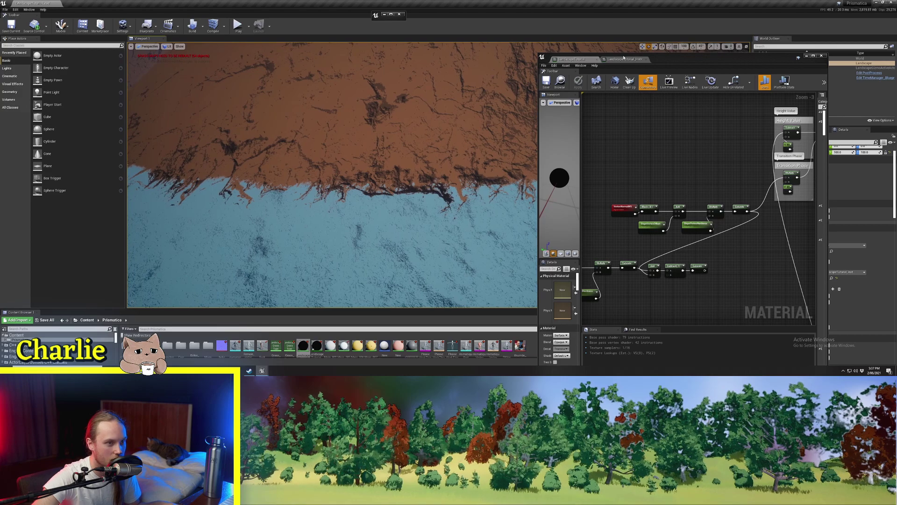
- Adjust SlopeVertexHardness and SlopeVertexOffset in the material instance while checking the cliff edge up close
left_click(623, 59)
key("w")
right_click_drag(450, 178, 419, 115)
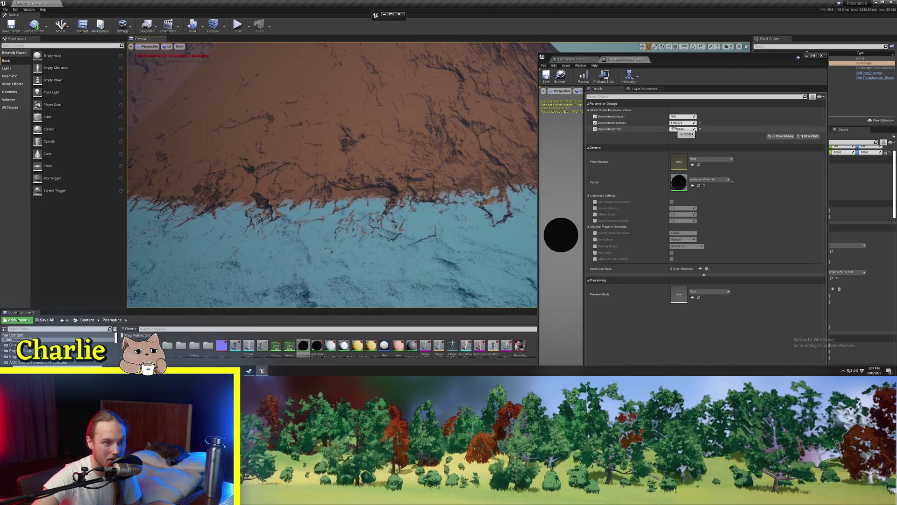
mouse_move(676, 123)
left_mouse_down()
mouse_move(685, 129)
mouse_move(677, 122)
left_mouse_up()
key("w")
right_click_drag(340, 186, 368, 248)
key("w")
key("w")
key("e")
key("q")
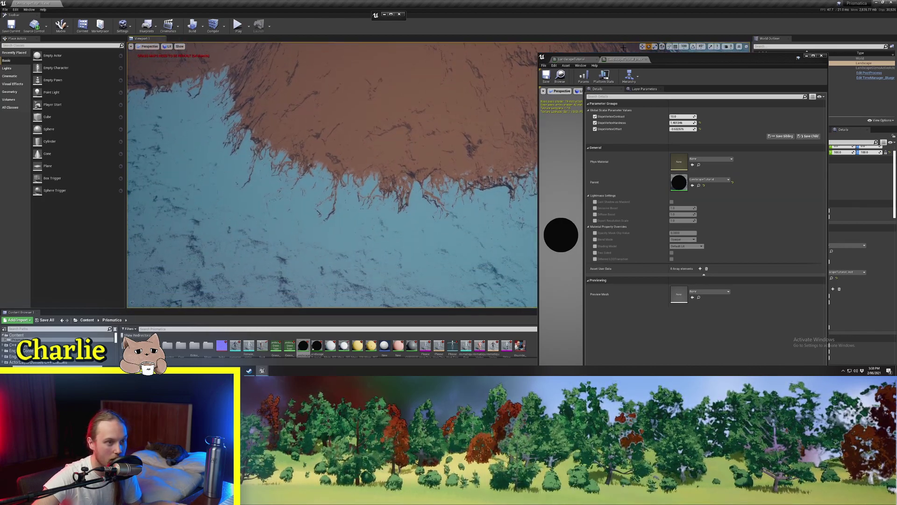
- Reposition the combining Add, Subtract and Saturate nodes and connect the CheapContrast result to input A of that Add
left_click(583, 59)
right_click_drag(658, 218, 673, 157)
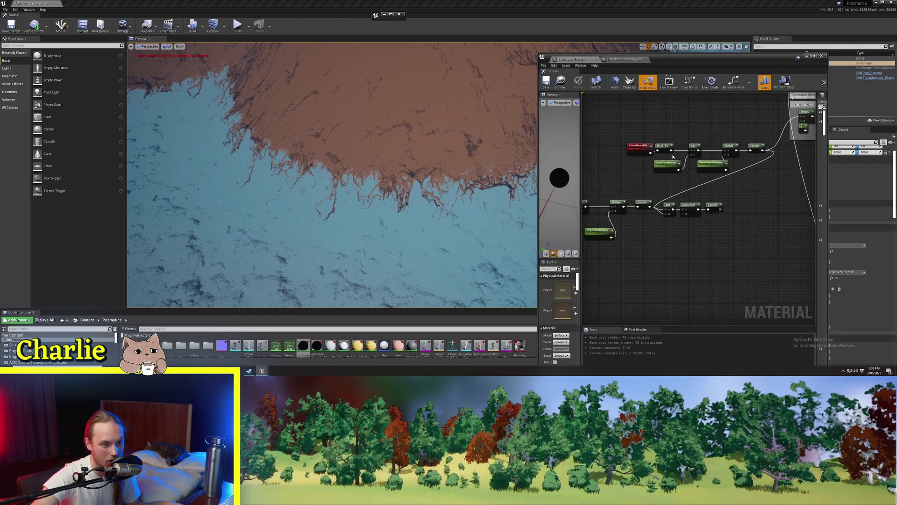
double_click(675, 59)
right_click_drag(495, 130, 773, 176)
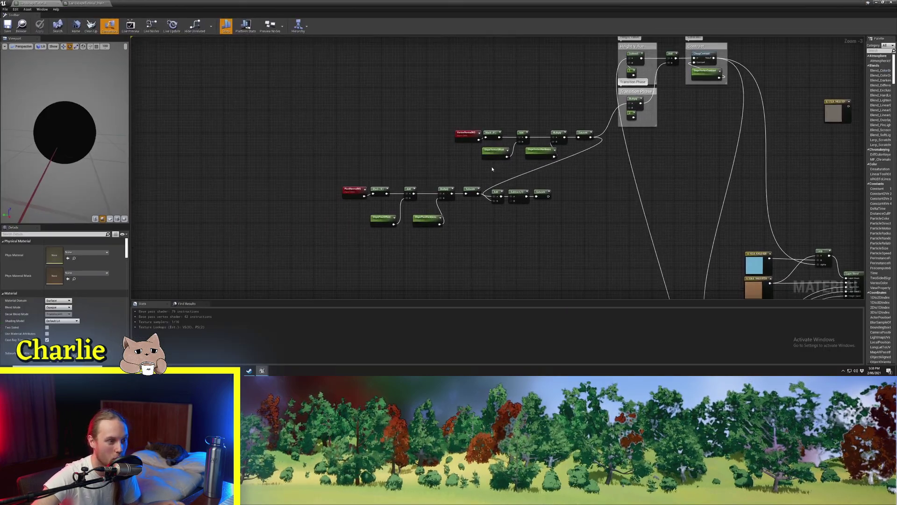
scroll(493, 169, "up", 3)
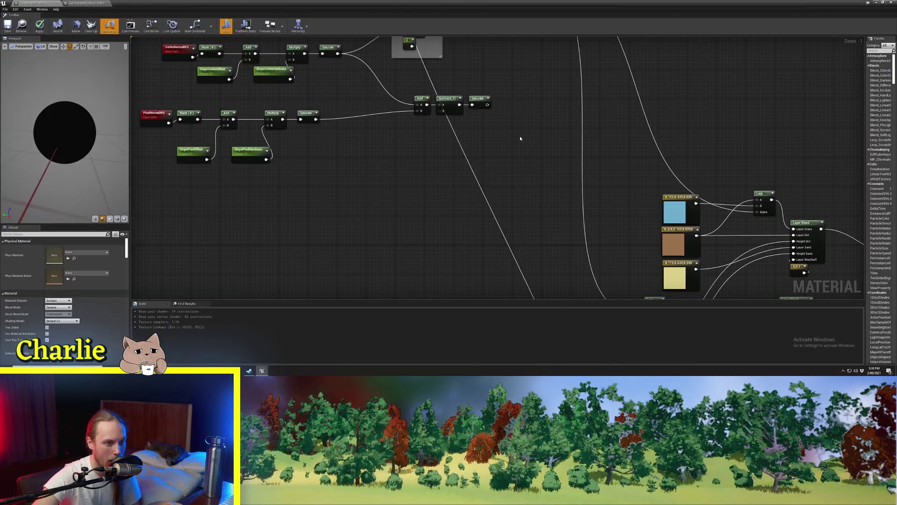
mouse_move(520, 138)
right_mouse_down()
mouse_move(559, 188)
mouse_move(507, 133)
right_mouse_up()
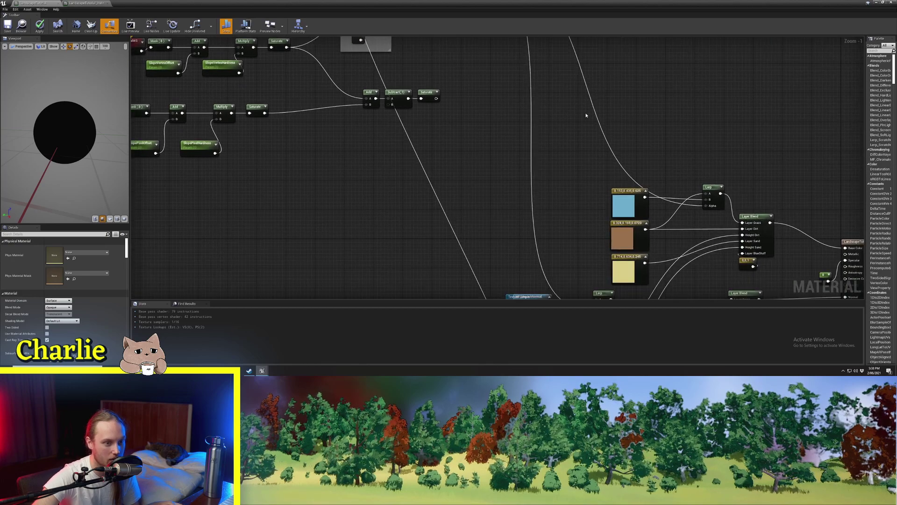
right_click_drag(586, 116, 654, 247)
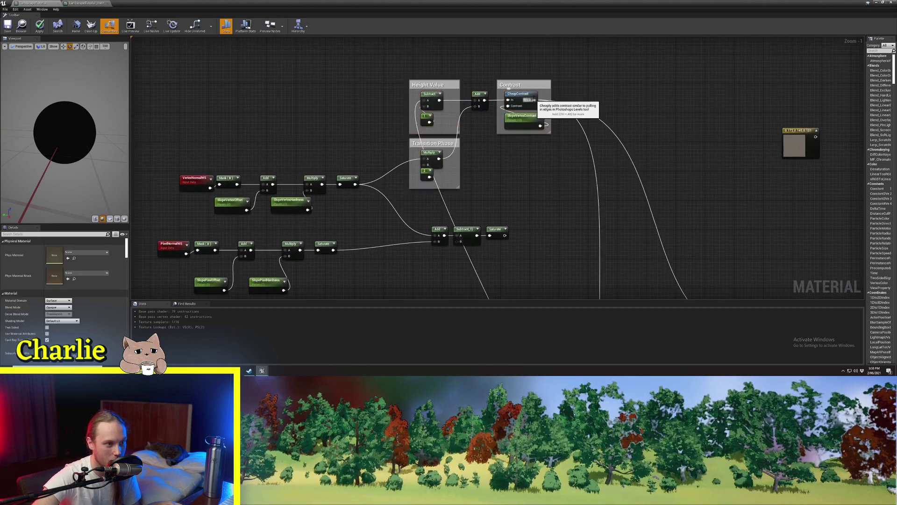
left_click_drag(534, 99, 426, 233)
scroll(446, 242, "up", 3)
right_click_drag(537, 201, 595, 172)
left_click_drag(608, 175, 626, 195)
left_click(658, 248)
right_click_drag(658, 248, 455, 224)
- Connect the combined chain's Saturate output to the alpha of the color Lerp, replacing the existing connection
left_click(469, 186)
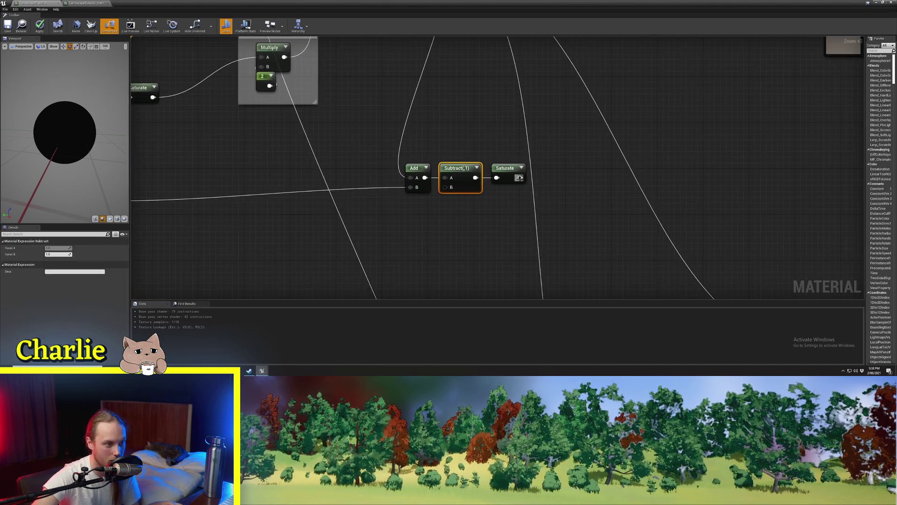
left_click_drag(520, 178, 524, 378)
scroll(518, 239, "down", 2)
left_click_drag(519, 238, 741, 195)
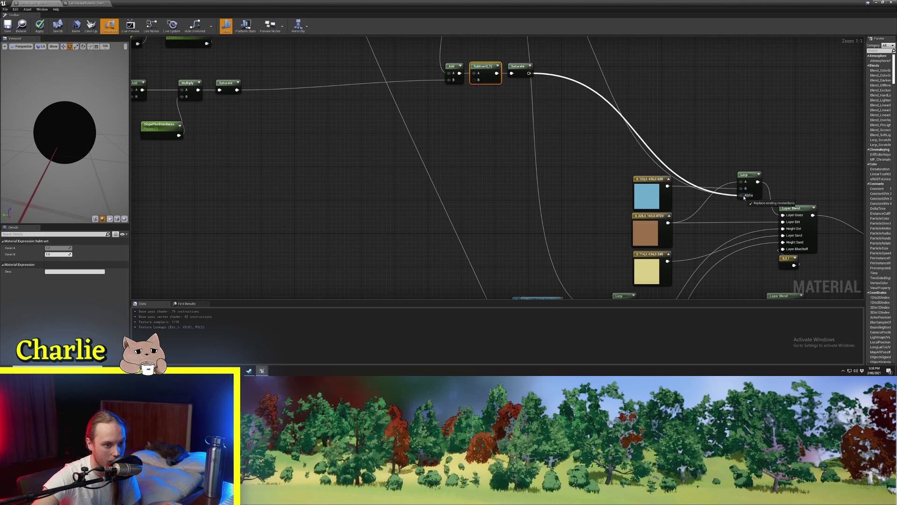
right_click_drag(516, 141, 531, 111)
scroll(531, 110, "down", 4)
scroll(552, 177, "up", 3)
left_click(556, 153)
- Tune SlopePixelOffset in the landscape material instance while inspecting the pixel-normal detail along the cliff edge
right_click_drag(392, 51, 554, 183)
left_click_drag(463, 211, 0, 55)
double_click(185, 2)
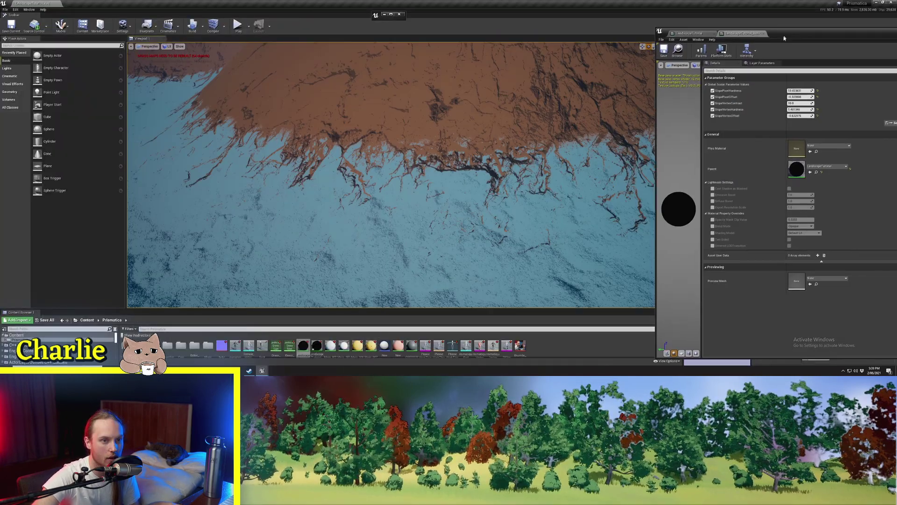
left_click_drag(783, 35, 779, 45)
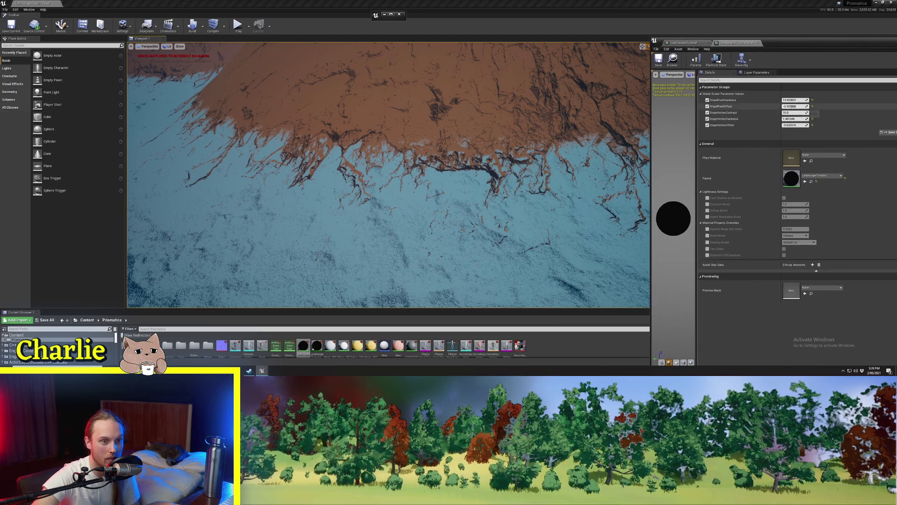
left_click_drag(791, 107, 792, 107)
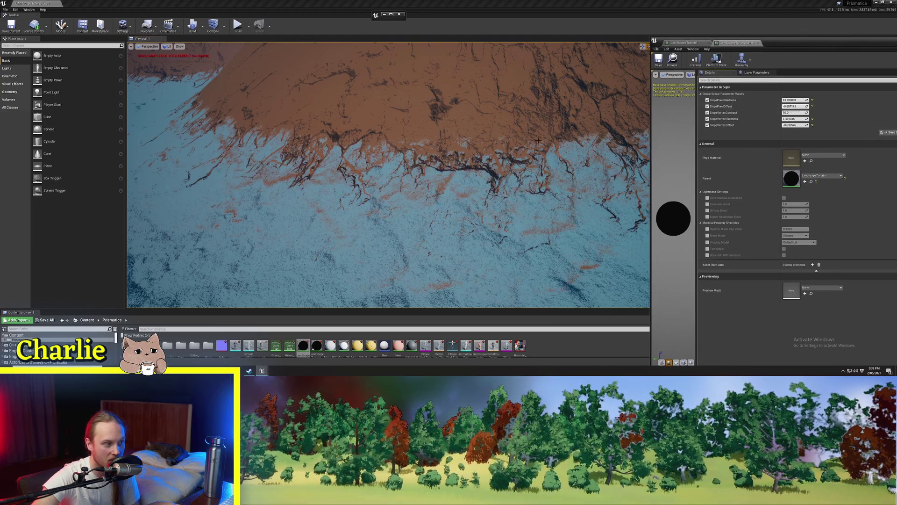
key("w")
right_click_drag(539, 140, 554, 183)
key("s")
left_click_drag(787, 106, 788, 106)
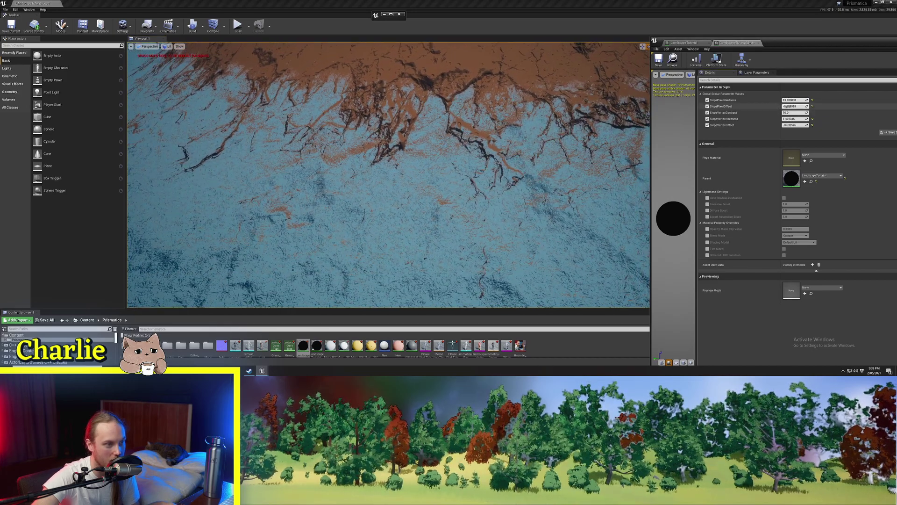
mouse_move(502, 144)
right_mouse_down()
mouse_move(504, 161)
mouse_move(502, 144)
right_mouse_up()
key("s")
right_click_drag(509, 194, 509, 194)
- Switch to landscape editing, roughen the terrain into steep hills with the Noise tool and smooth part of them
left_click(61, 26)
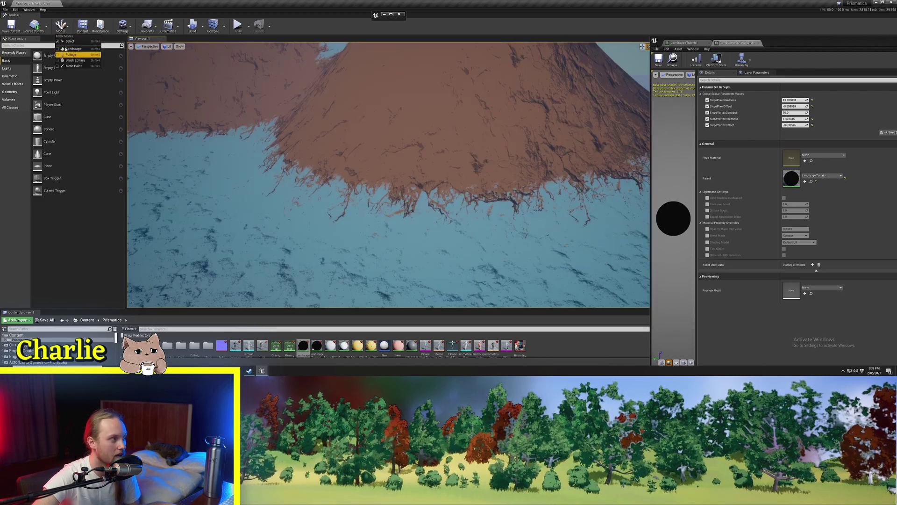
left_click(75, 52)
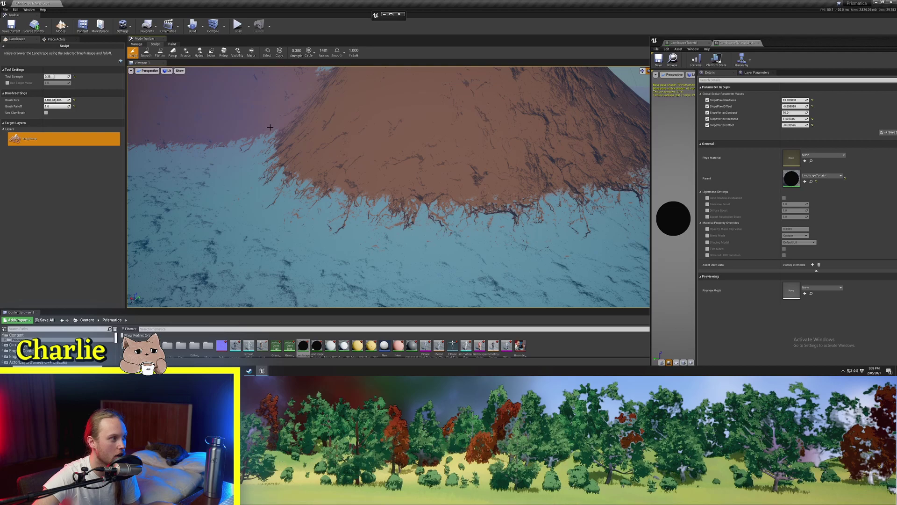
right_click_drag(270, 127, 402, 145)
left_click(403, 145)
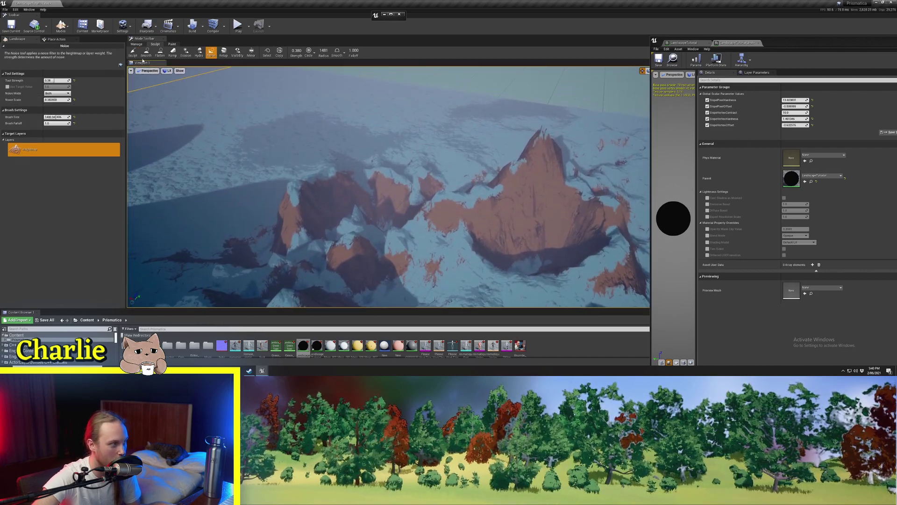
left_click(146, 53)
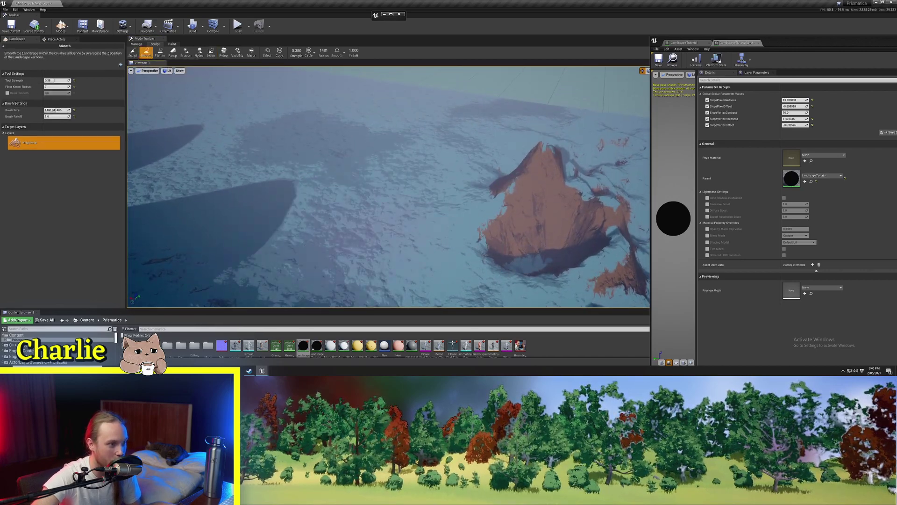
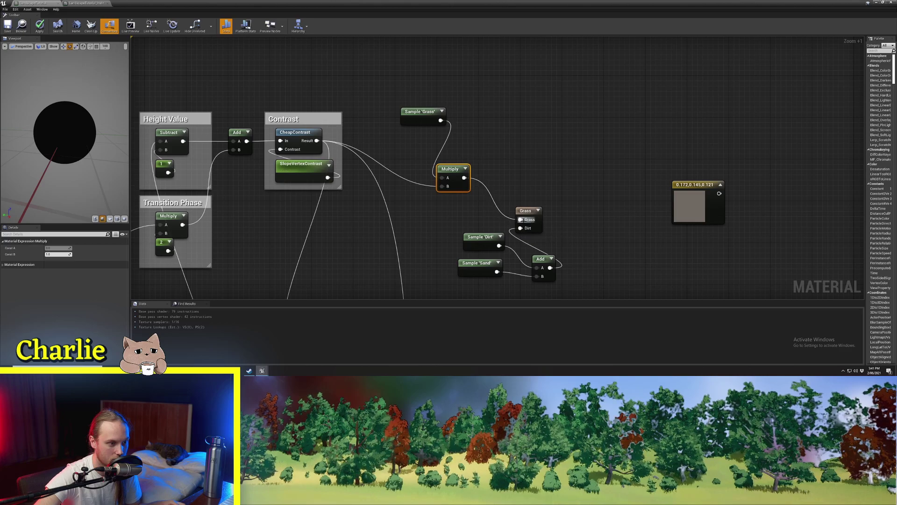
- Save the material with the slope-masked grass output and inspect the grass coverage around the sculpted cliffs
right_click_drag(529, 196, 484, 169)
double_click(266, 8)
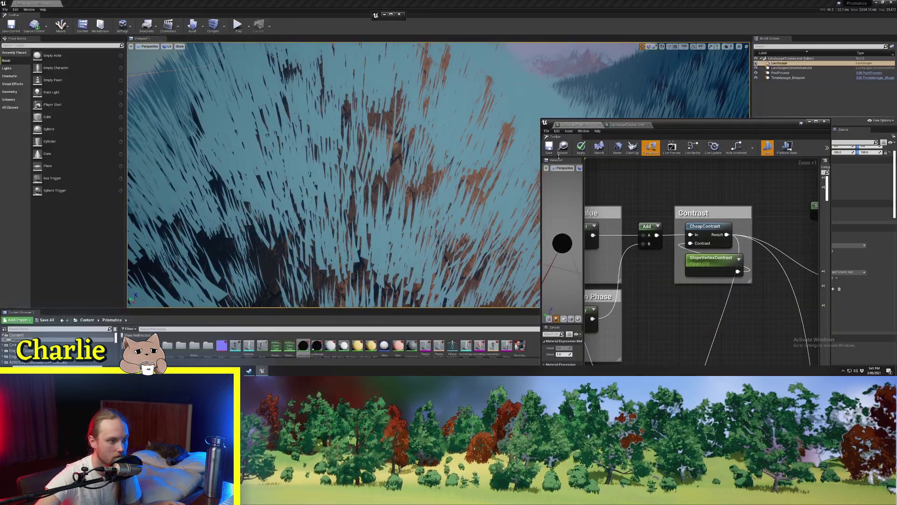
left_click(549, 153)
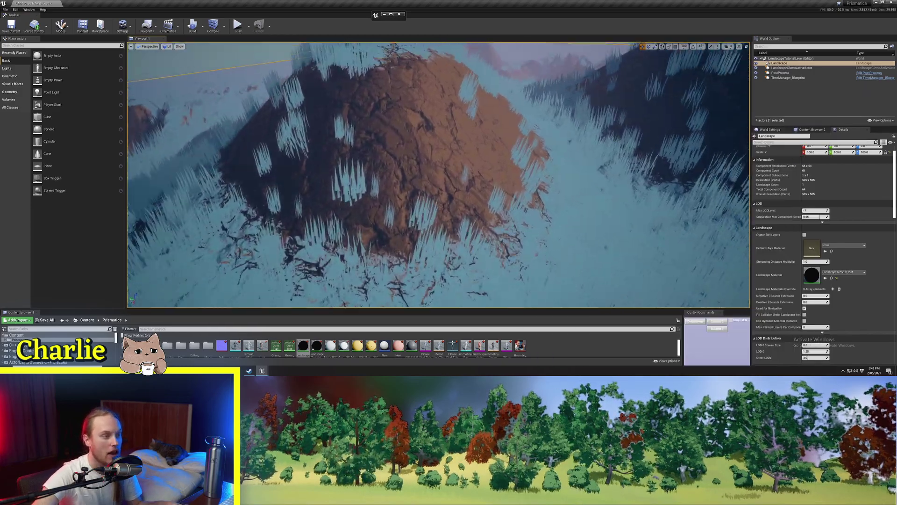
key("w")
mouse_move(434, 176)
right_mouse_down()
mouse_move(426, 178)
mouse_move(434, 174)
right_mouse_up()
key("s")
- Duplicate the VertexNormalWS slope chain, including its offset and hardness parameters, in the landscape material and place the copy above the Height Value group
left_click(262, 370)
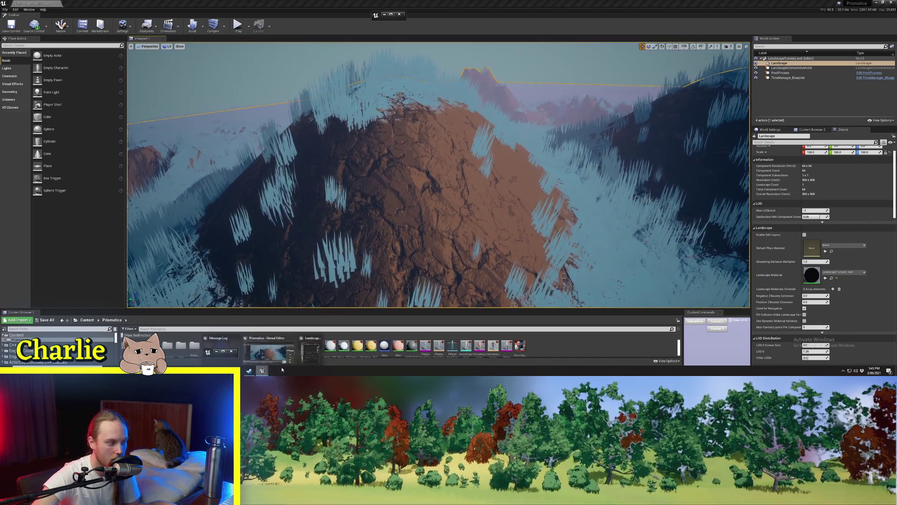
left_click(271, 351)
left_click_drag(579, 57, 189, 19)
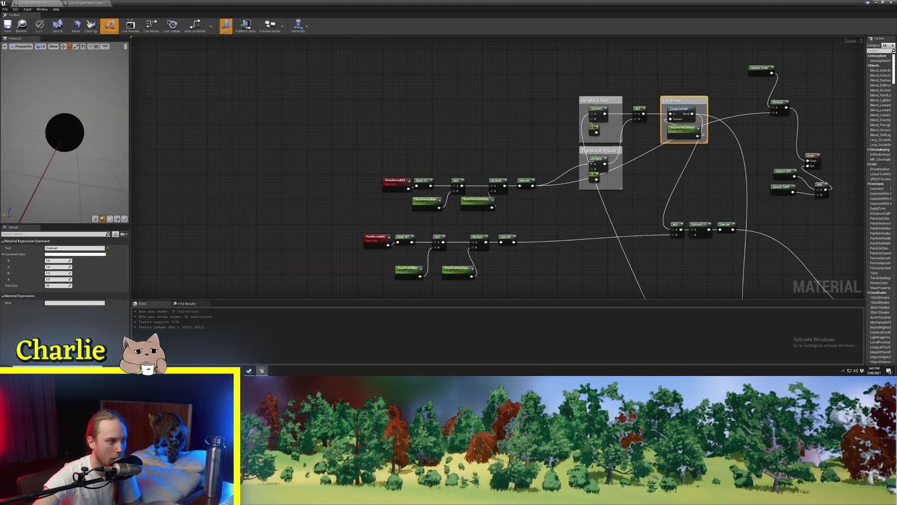
scroll(595, 150, "up", 5)
left_click_drag(628, 141, 280, 251)
key("ctrl+c")
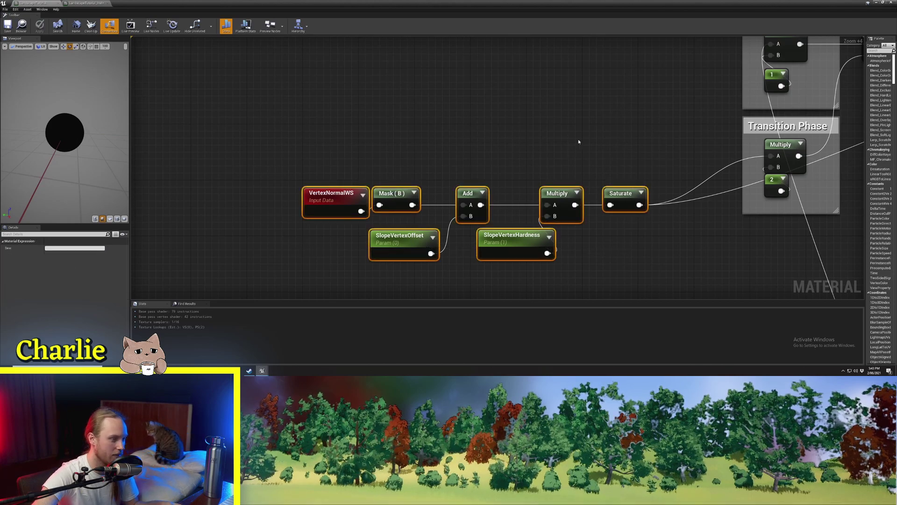
scroll(579, 142, "down", 5)
right_click_drag(579, 142, 233, 250)
key("ctrl+v")
right_click_drag(454, 132, 409, 144)
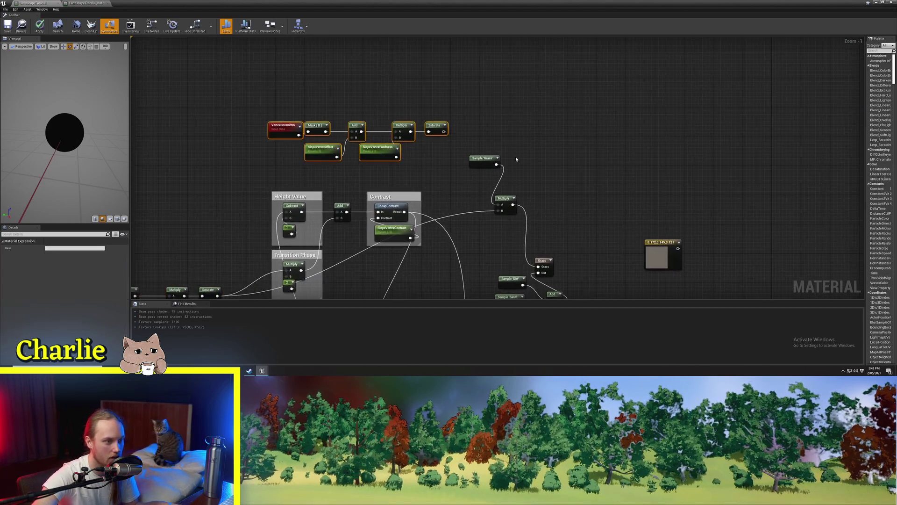
- Rename the copied parameters GrassSlopeExclusionOffset and GrassSlopeExclusionHardness, and connect the copied chain's Saturate output to input B of the Sample 'Grass' Multiply
scroll(341, 147, "up", 5)
left_click(323, 148)
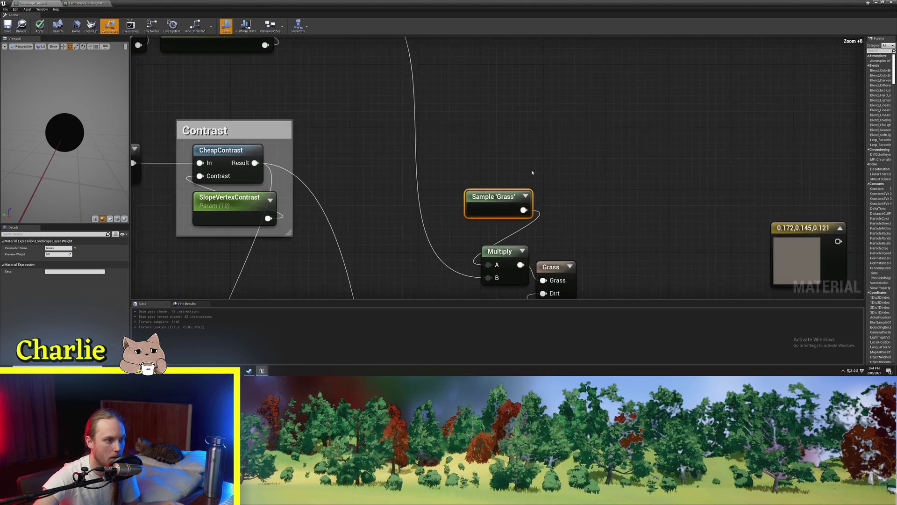
- Space out the Sample 'Grass' and Multiply nodes beside the grass output and save the landscape material
right_click_drag(531, 170, 507, 119)
left_click_drag(475, 147, 475, 124)
left_click_drag(474, 208, 493, 202)
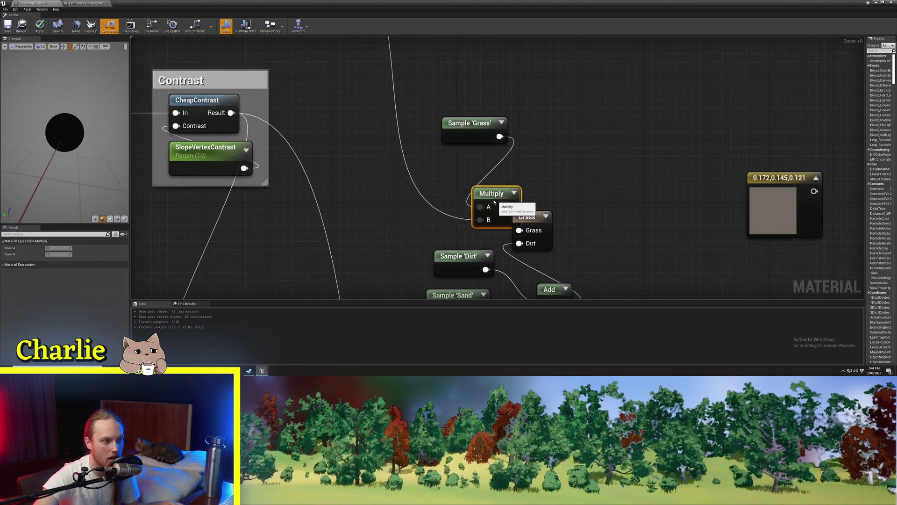
left_click(423, 133)
scroll(423, 132, "down", 5)
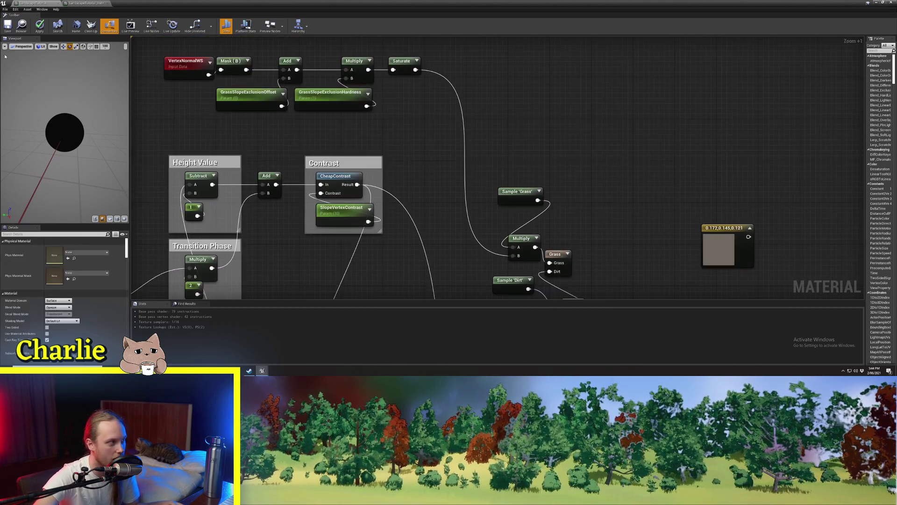
left_click(6, 33)
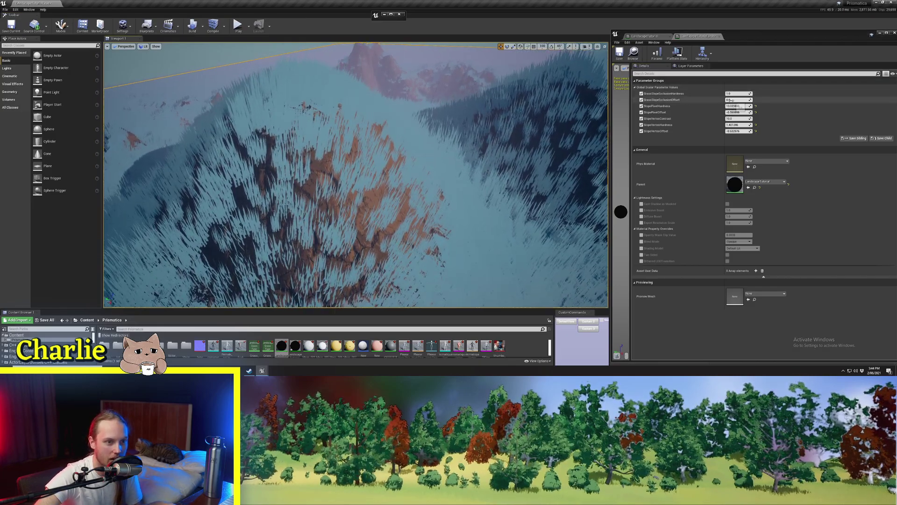
- In the landscape material instance, set GrassSlopeExclusionHardness to 5 and tune GrassSlopeExclusionOffset to a negative value that keeps grass off the cliffs
left_click_drag(732, 100, 730, 100)
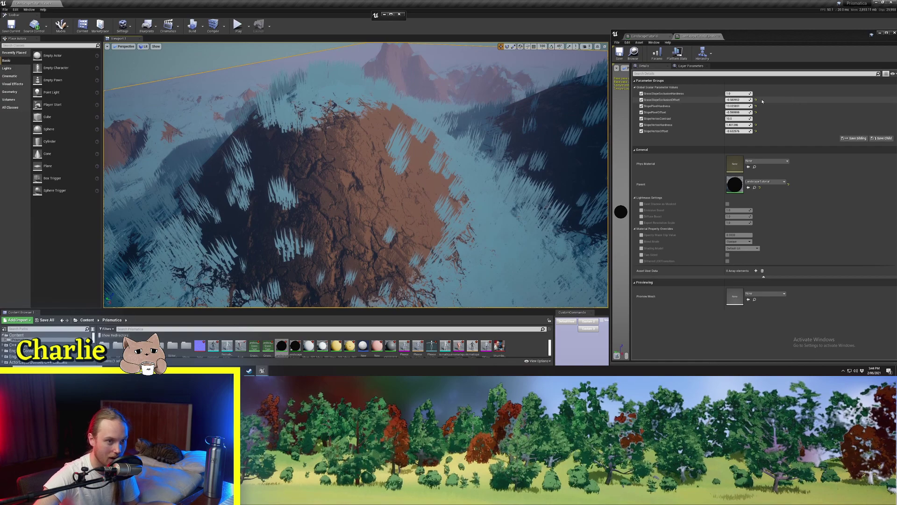
left_click(734, 93)
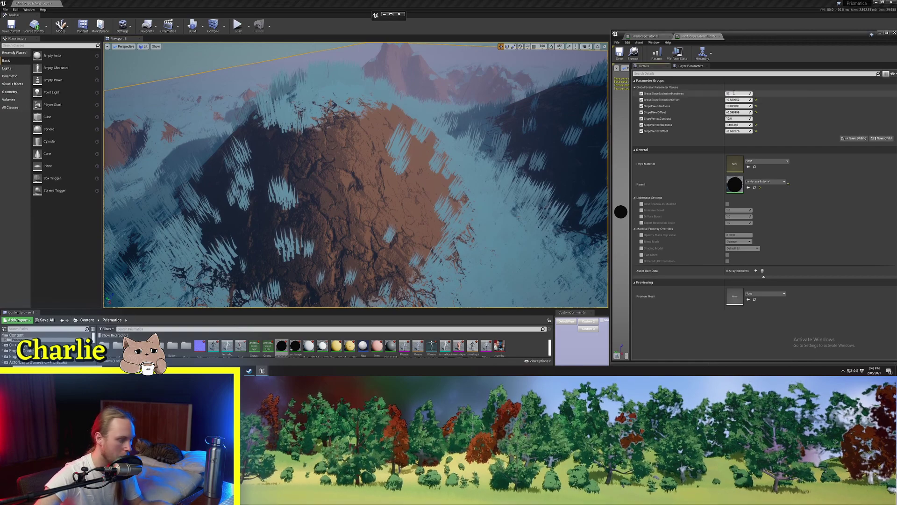
type("5")
key("Return")
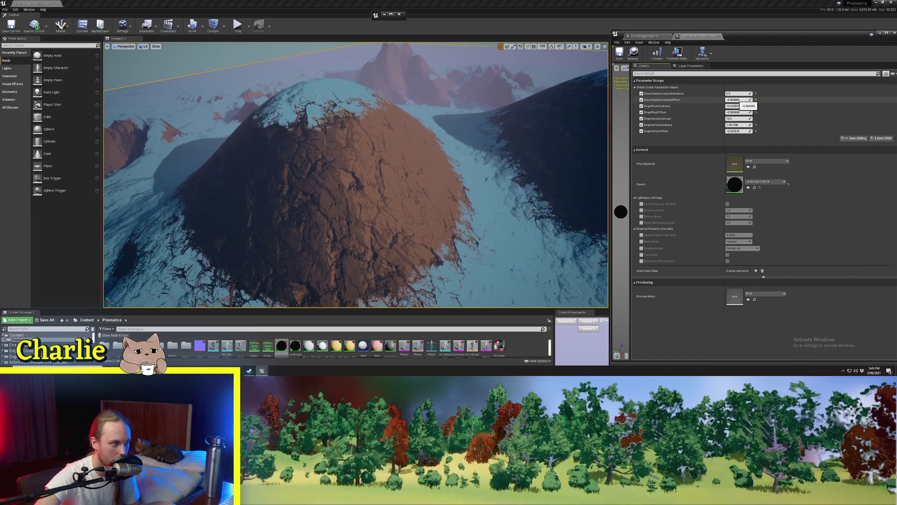
left_click_drag(738, 99, 739, 100)
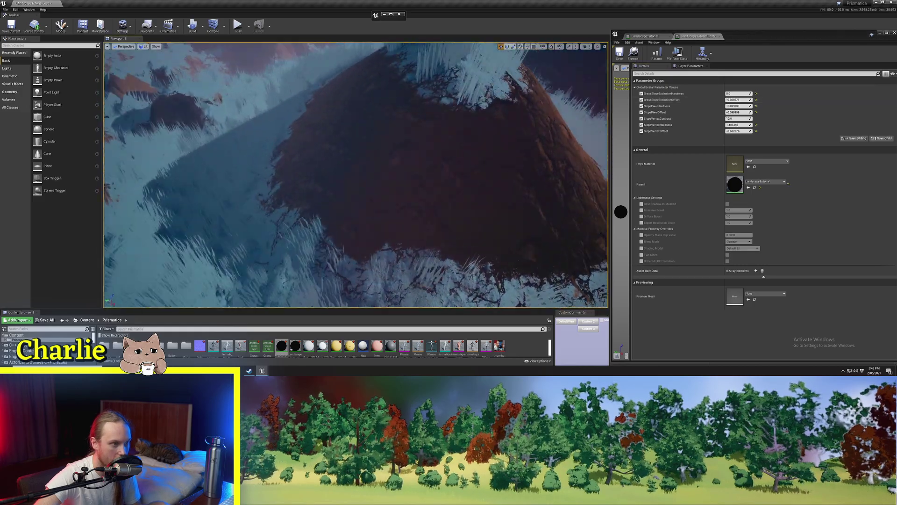
- Inspect the grass placement on hilltops, cliff edges and valley floors across the landscape
mouse_move(355, 176)
right_mouse_down()
mouse_move(337, 163)
mouse_move(344, 187)
mouse_move(343, 173)
mouse_move(373, 182)
mouse_move(350, 179)
mouse_move(346, 159)
mouse_move(353, 164)
right_mouse_up()
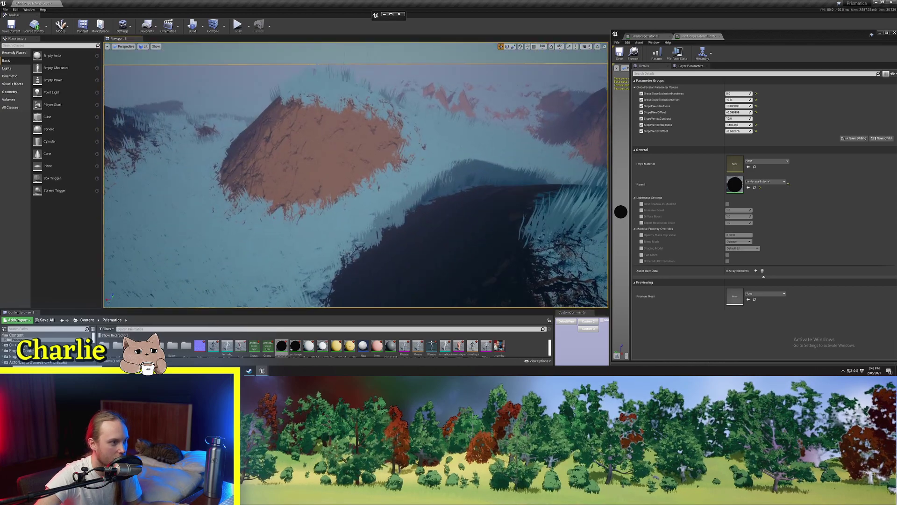
right_click_drag(356, 175, 346, 171)
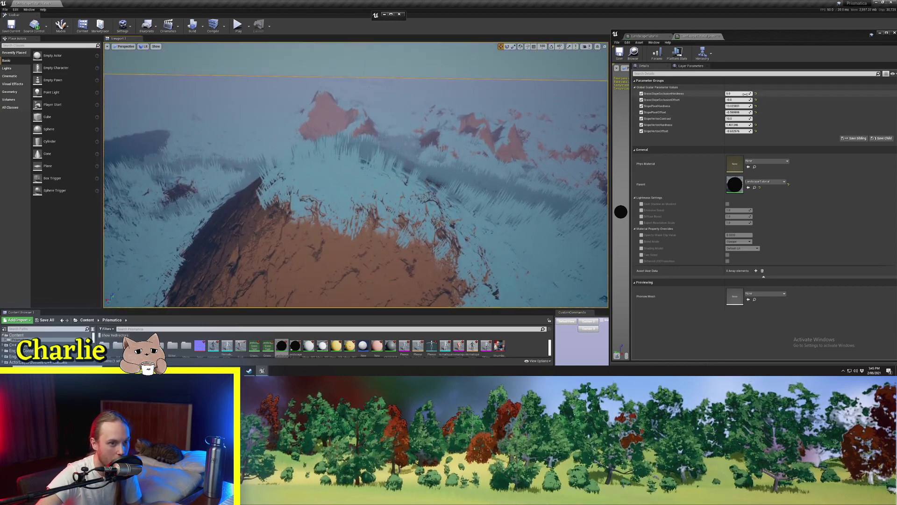
right_click_drag(355, 173, 329, 185)
right_click_drag(330, 184, 327, 173)
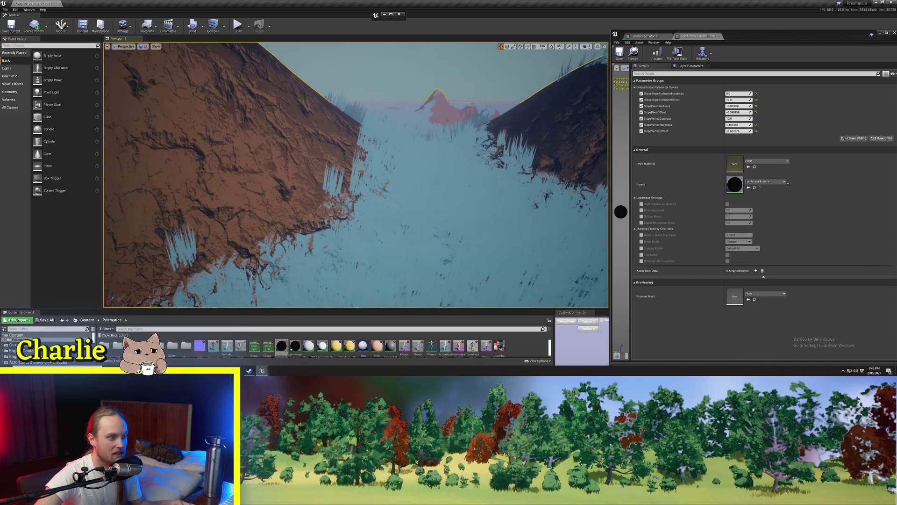
scroll(436, 169, "down", 1)
mouse_move(436, 169)
right_mouse_down()
mouse_move(446, 164)
mouse_move(436, 169)
right_mouse_up()
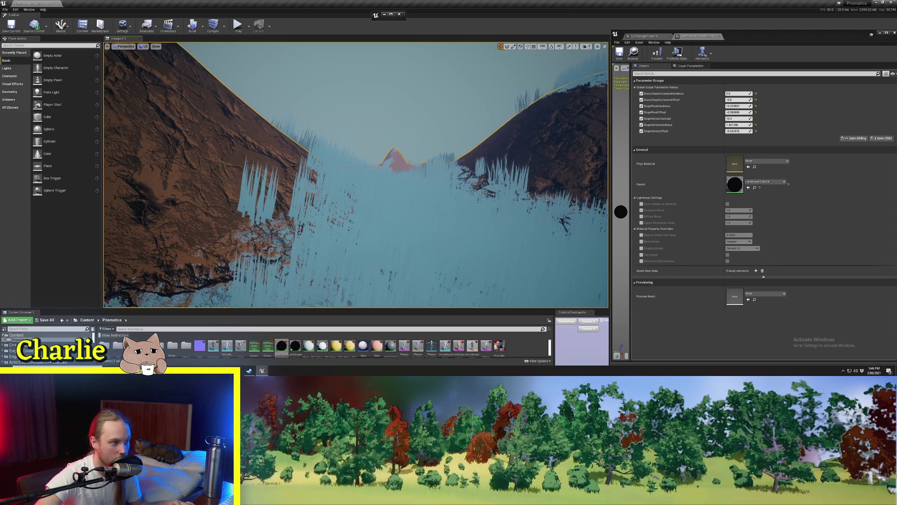
right_click_drag(294, 166, 294, 166)
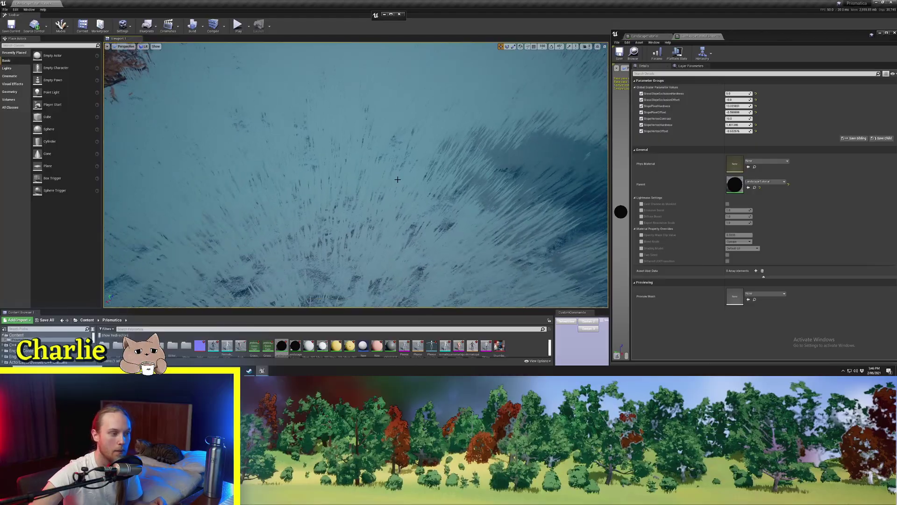
right_click_drag(397, 180, 397, 179)
key("w")
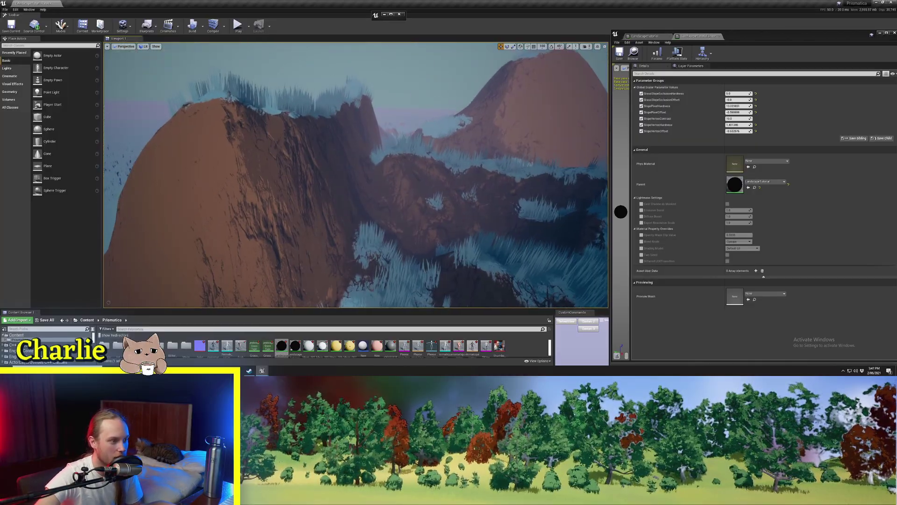